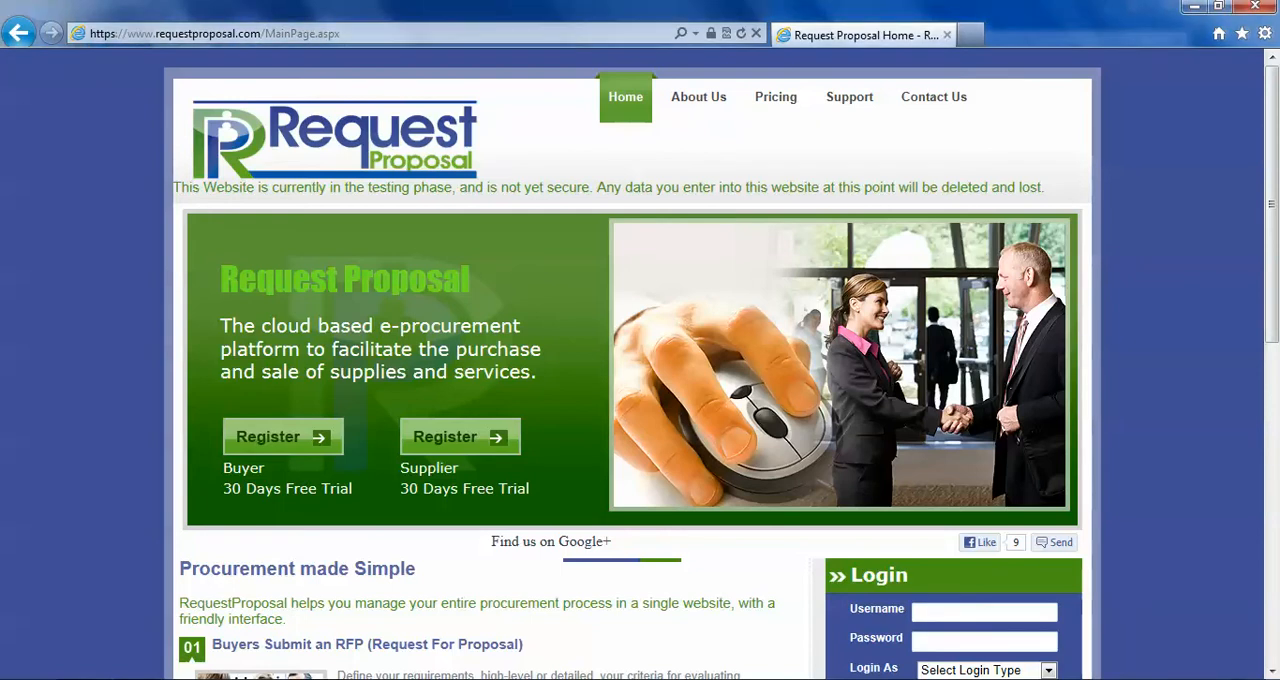
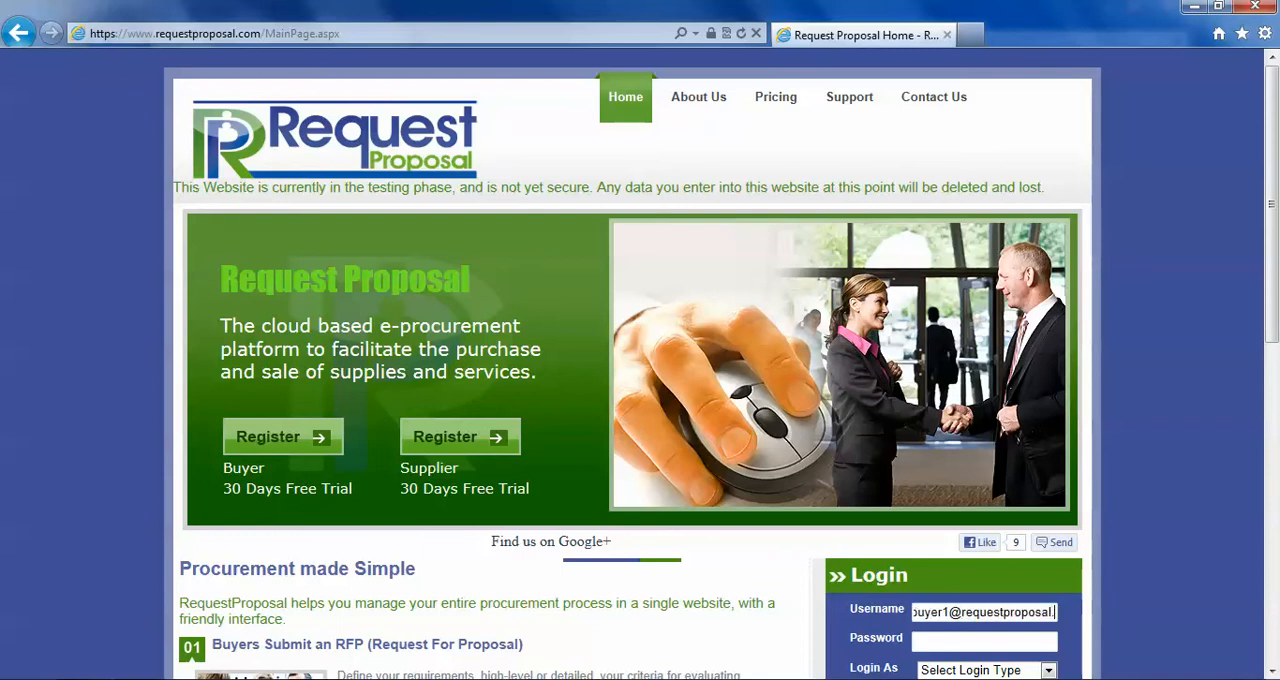
- Log in with the buyer account's e-mail username and password, using the buyer login type
key(Tab)
text(12345)
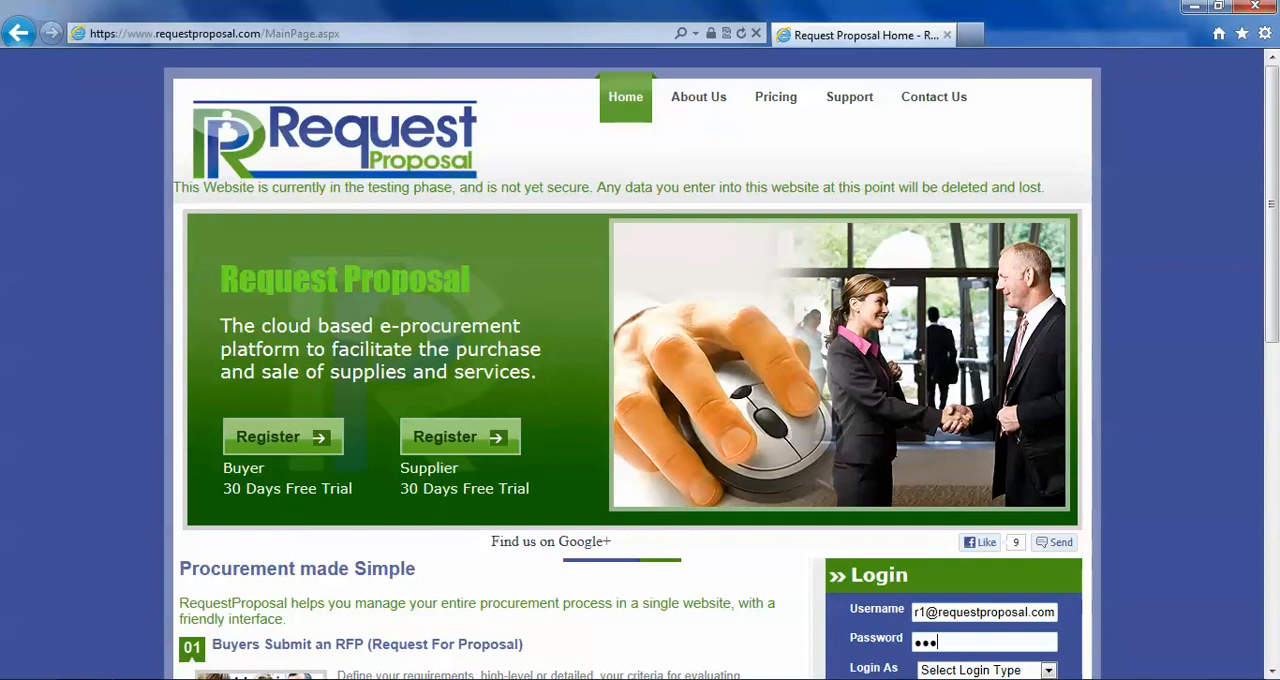
text(6789)
key(Tab)
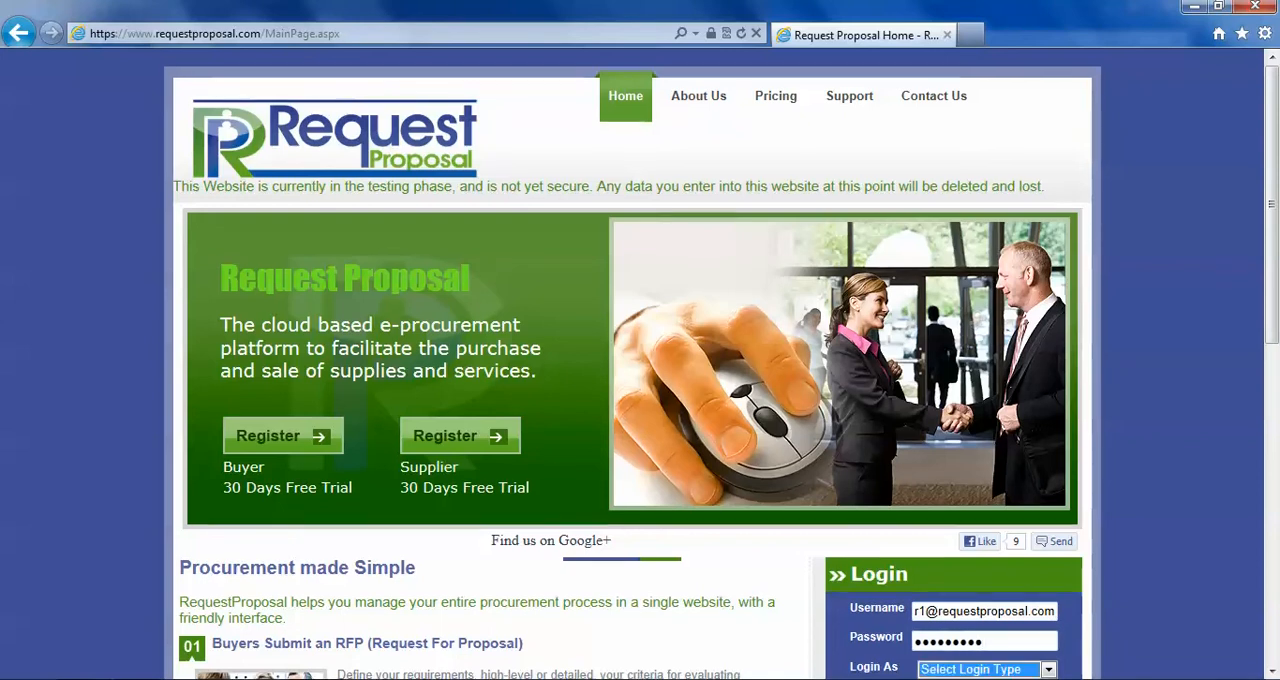
key(Down)
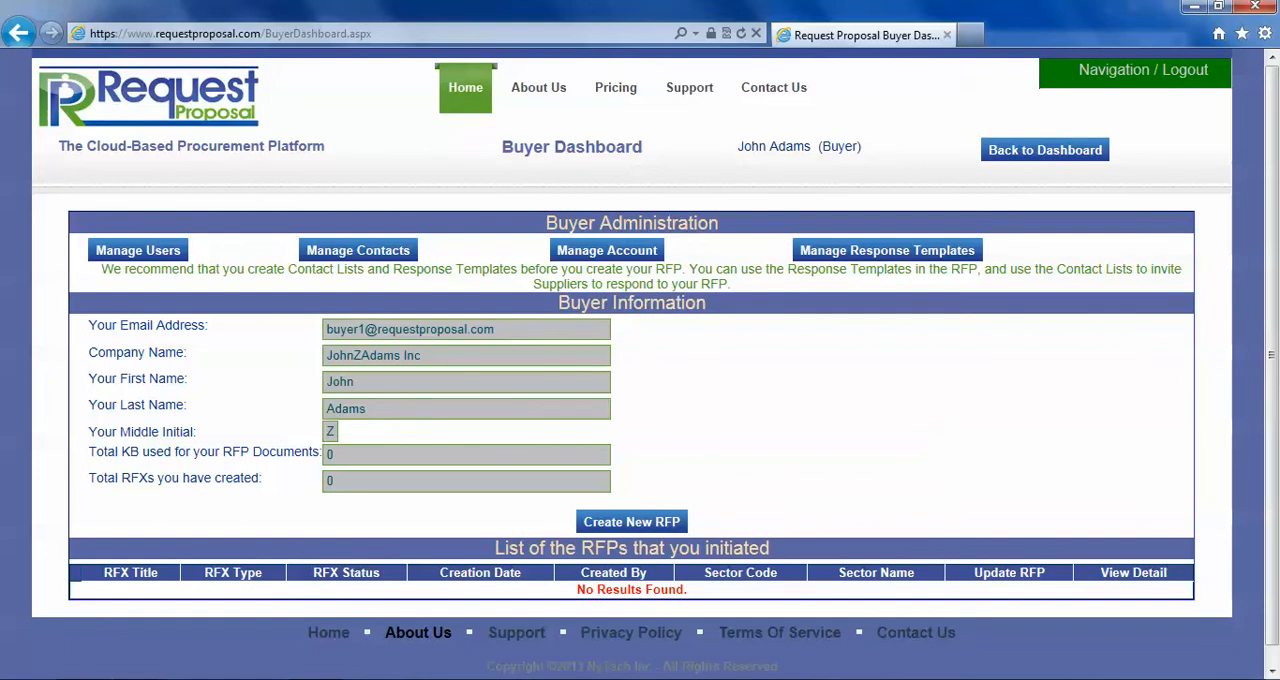
- Start creating a new RFP from the Buyer Dashboard
drag(494, 548, 783, 573)
click(780, 556)
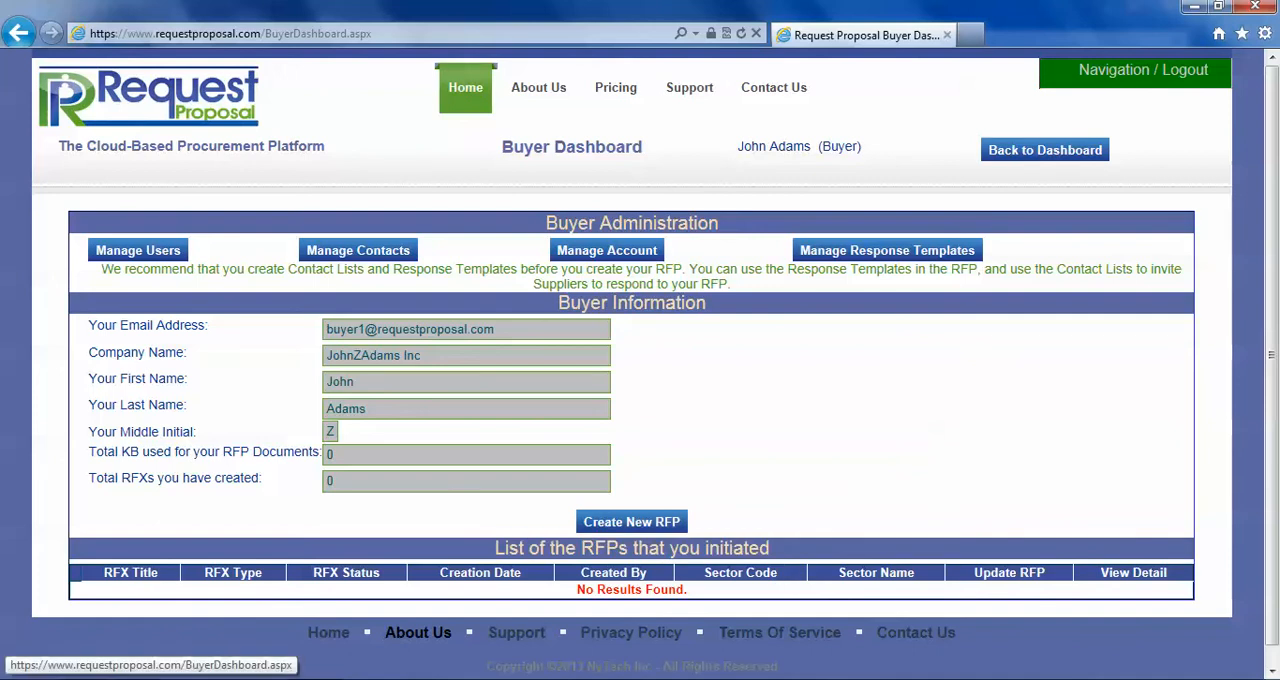
click(631, 522)
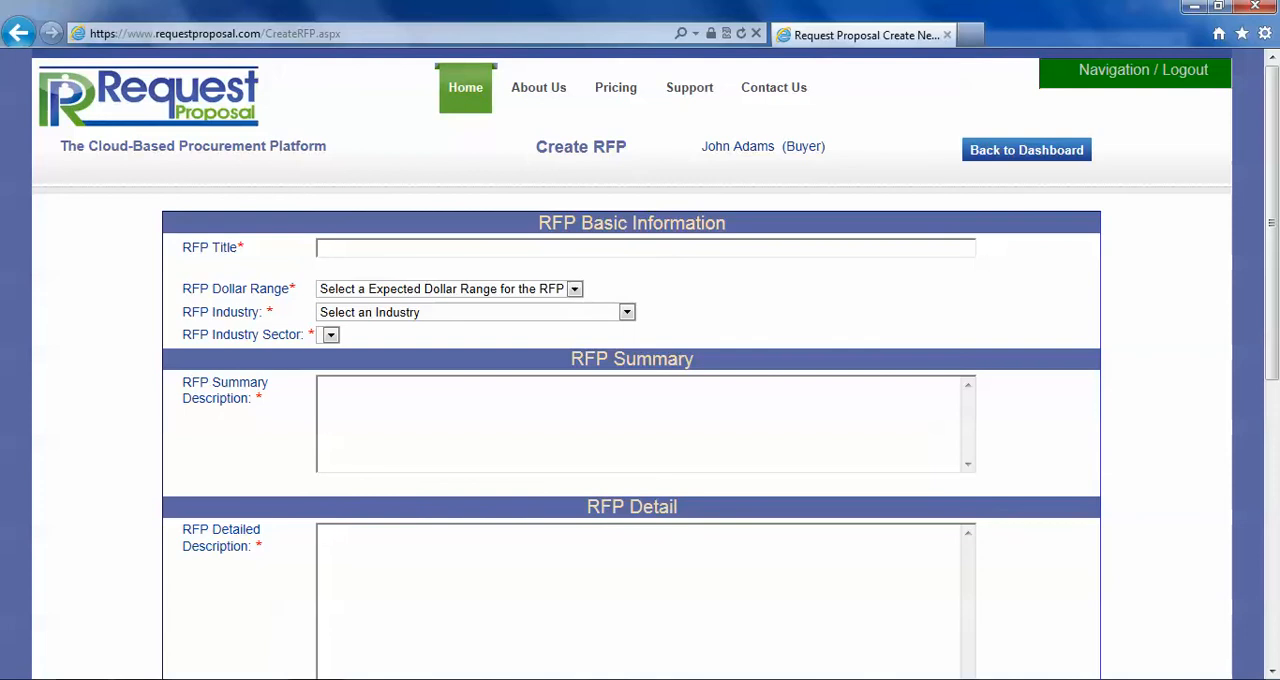
- Title the RFP "My Oil and Gas Requirements RFP" and select the whole title for copying
text(My)
key(BackSpace)
text(Oil and Gas Require)
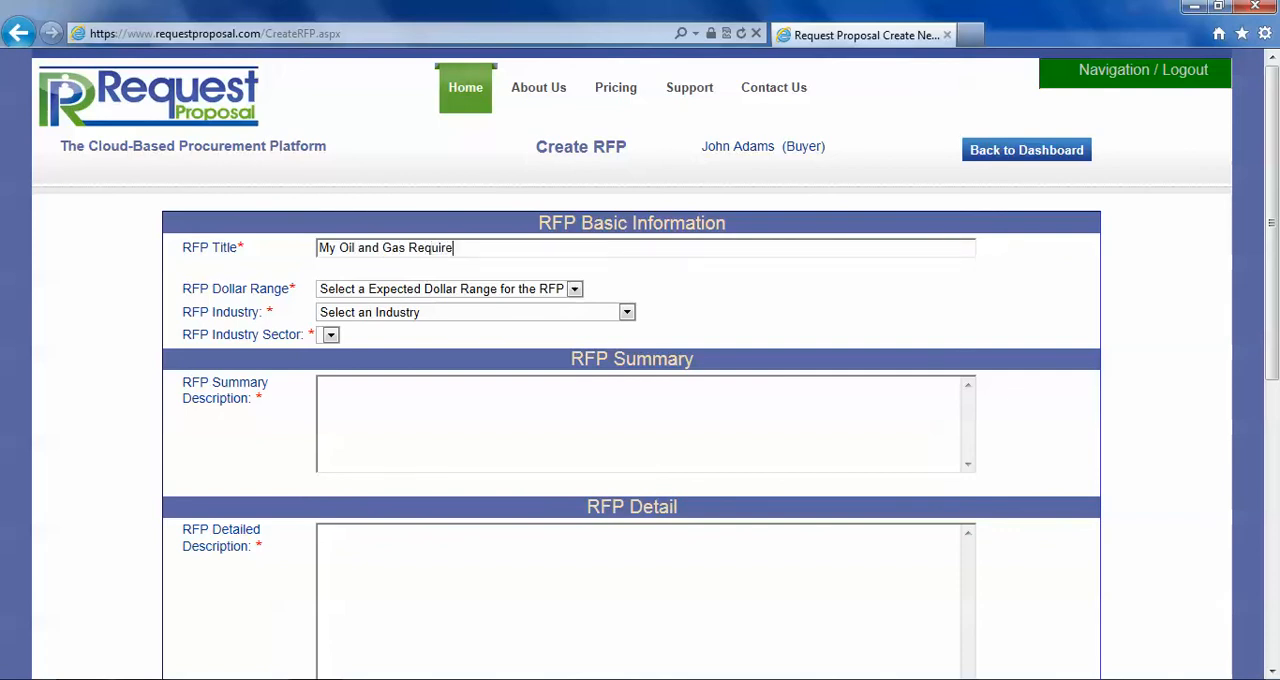
text(ments RFP)
key(ctrl+a)
key(ctrl+c)
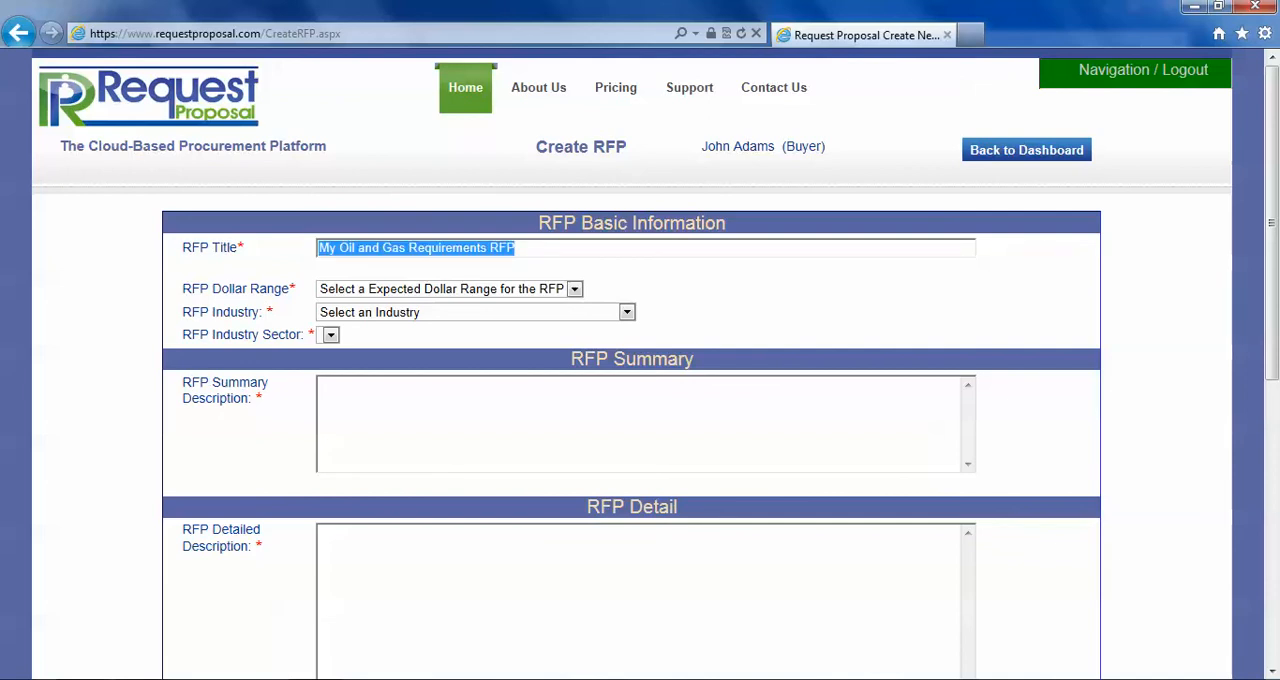
- Set the RFP dollar range to $1 Million or Less, industry to 0500 - Oil and Gas, and sector to 0530 - Oil and Gas Producers
click(575, 289)
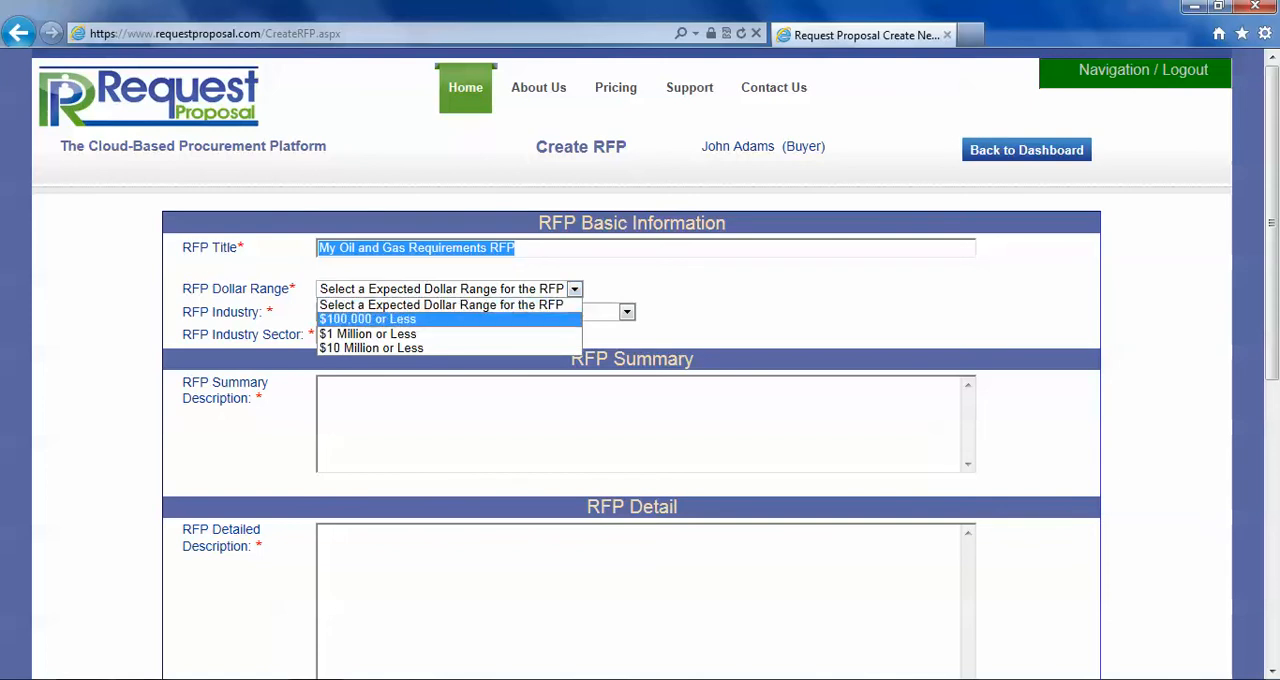
key(Return)
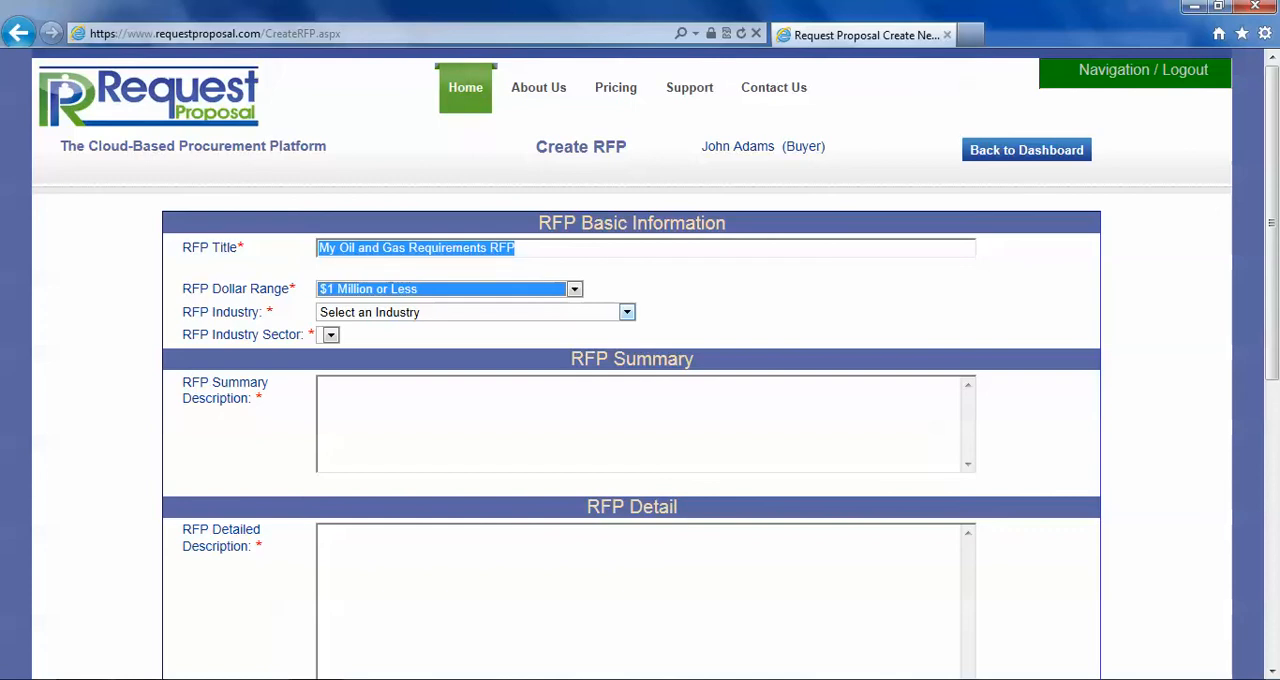
click(627, 312)
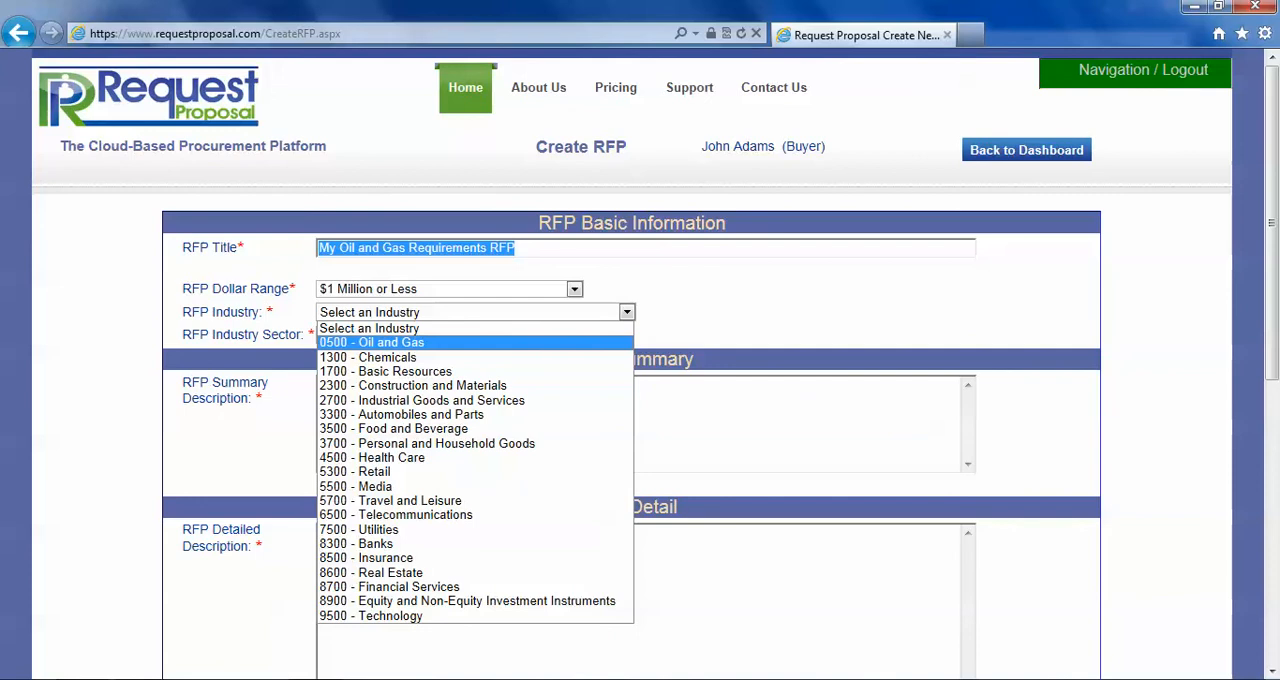
click(372, 343)
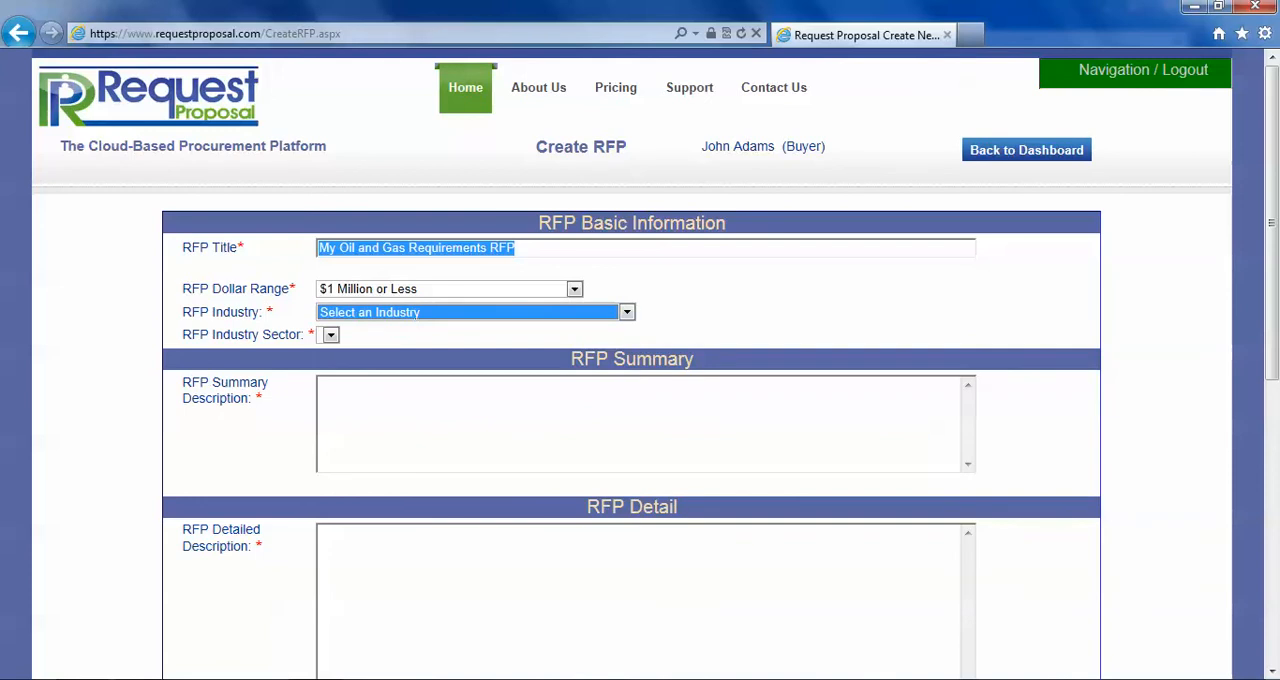
click(627, 312)
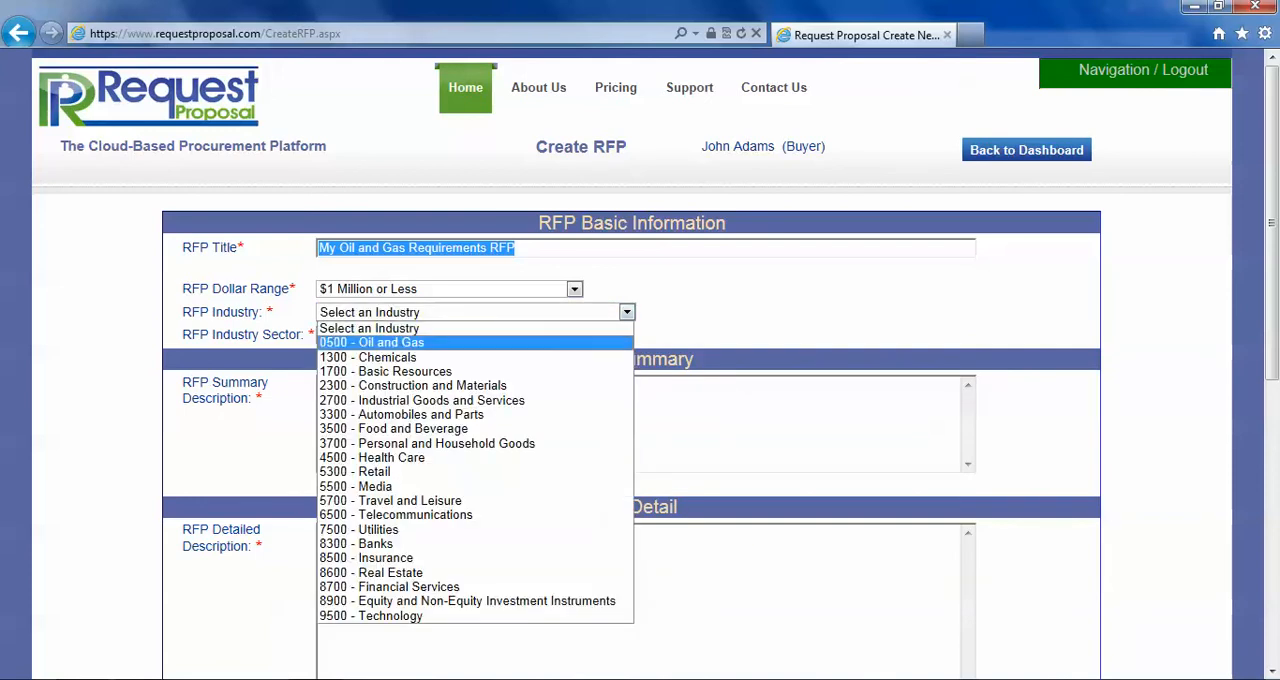
click(372, 343)
click(592, 335)
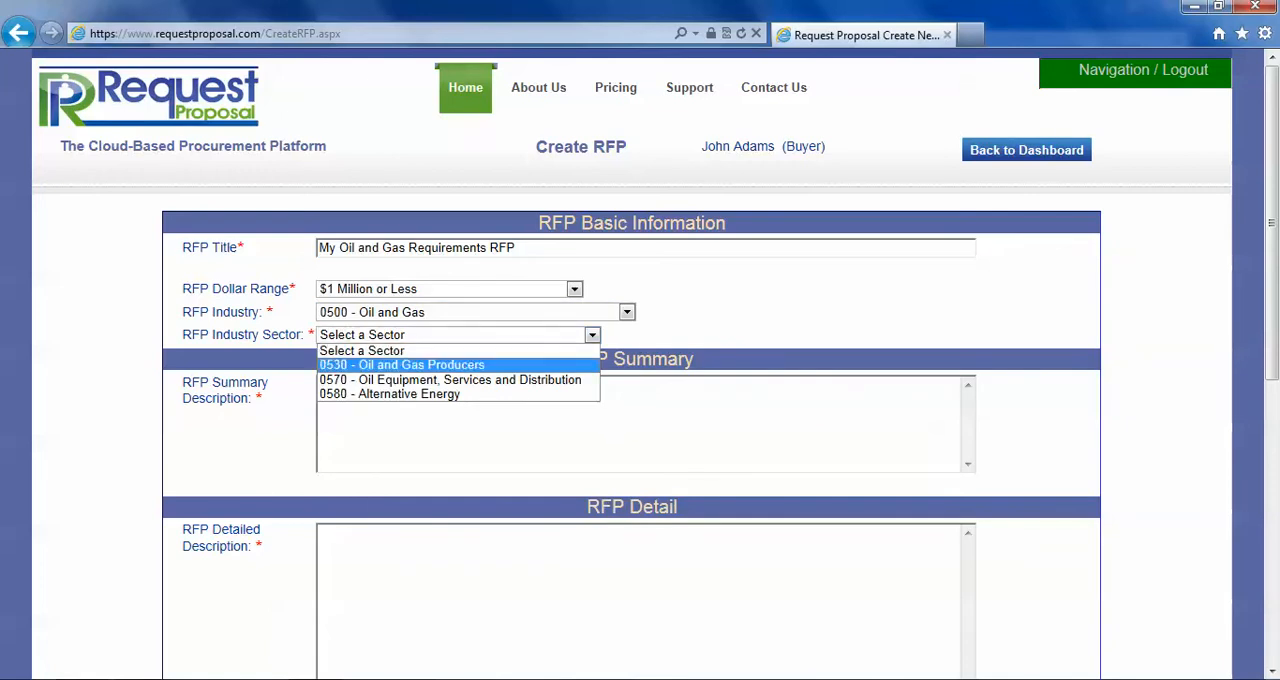
click(402, 365)
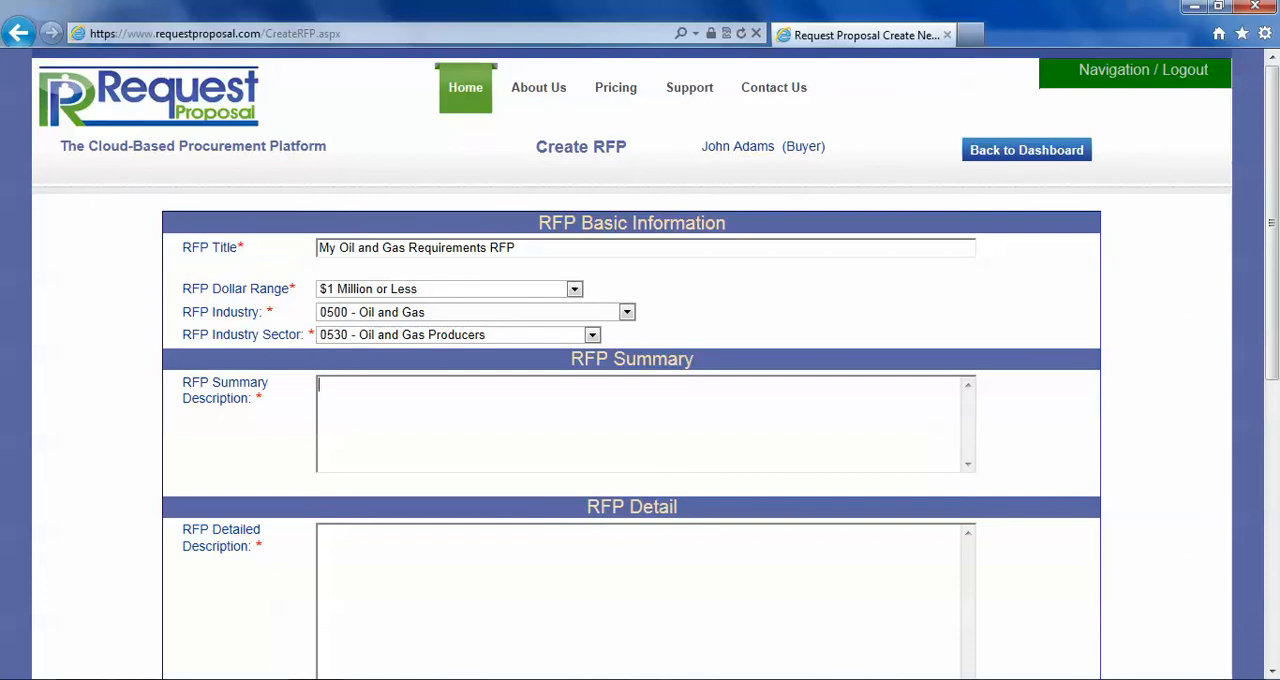
- Enter "Summary of My Oil and Gas Requirements RFP" as the RFP summary description, reusing the copied title
text(Summary of)
key(ctrl+v)
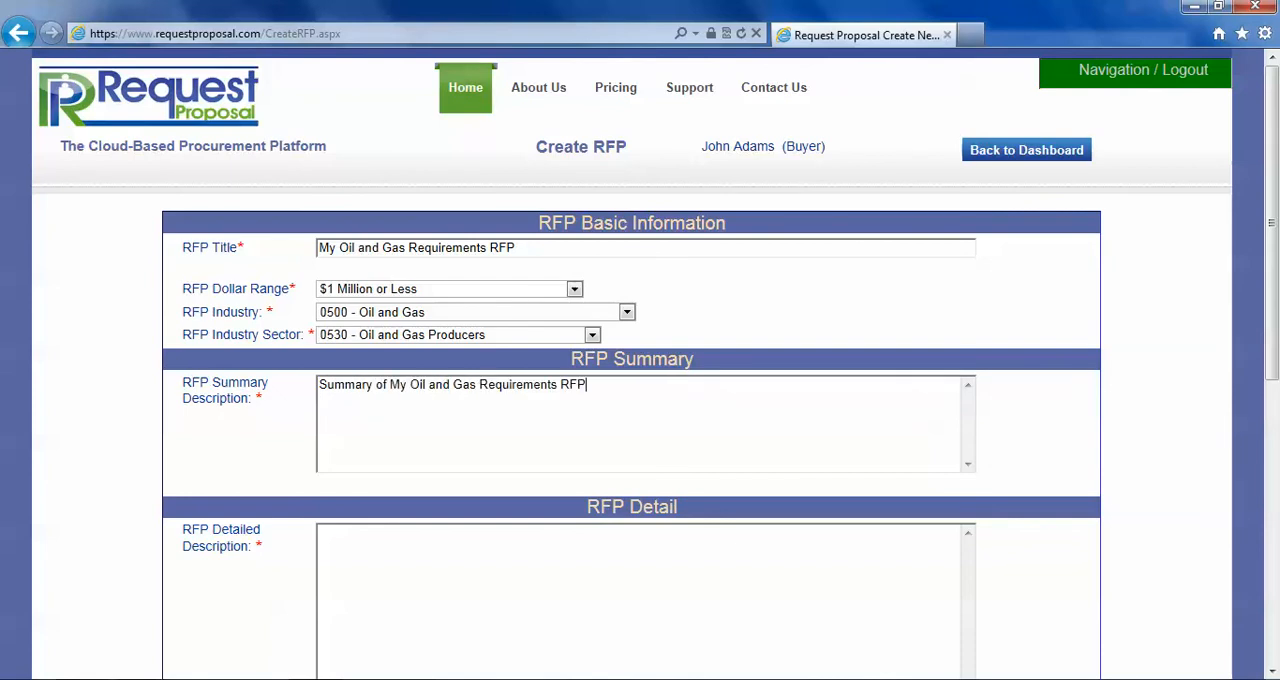
- Enter "Detailed My Oil and Gas Requirements RFP" as the RFP detailed description, reusing the copied title
click(320, 533)
scroll(640, 400, down, 2)
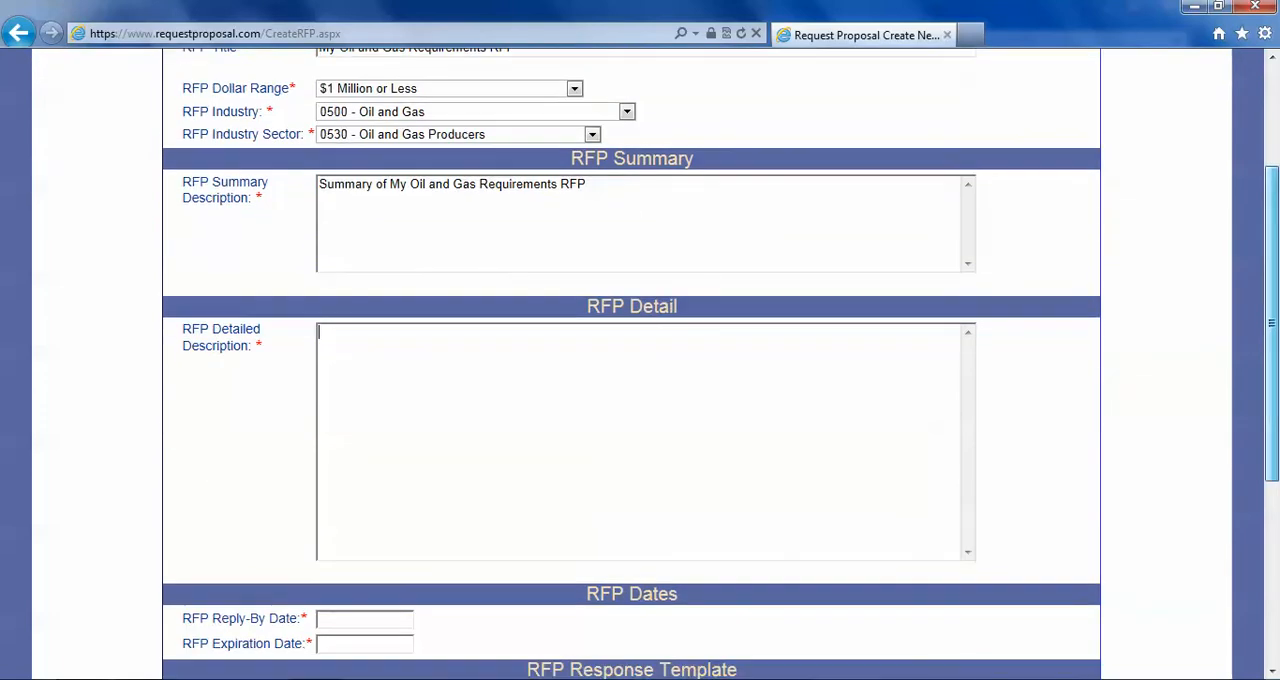
text(Detailed)
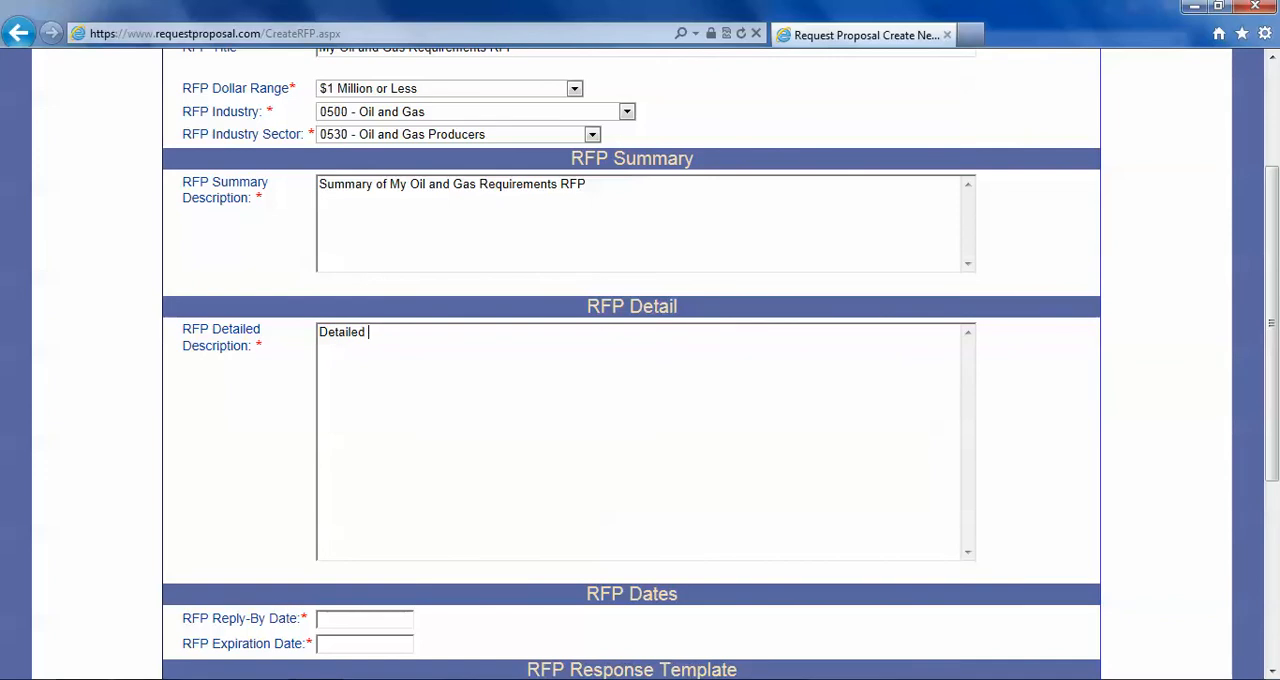
key(ctrl+v)
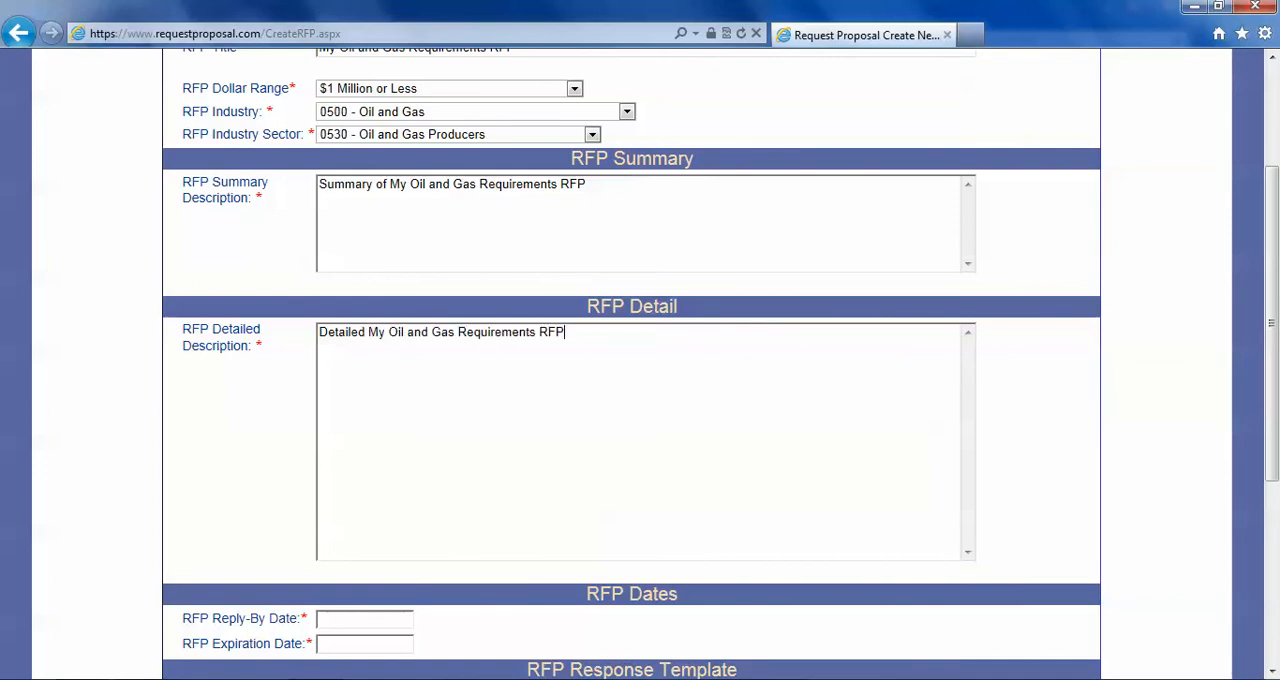
- Set the RFP reply-by date to 01/31/2013 and the expiration date to 02/28/2013
scroll(640, 364, down, 3)
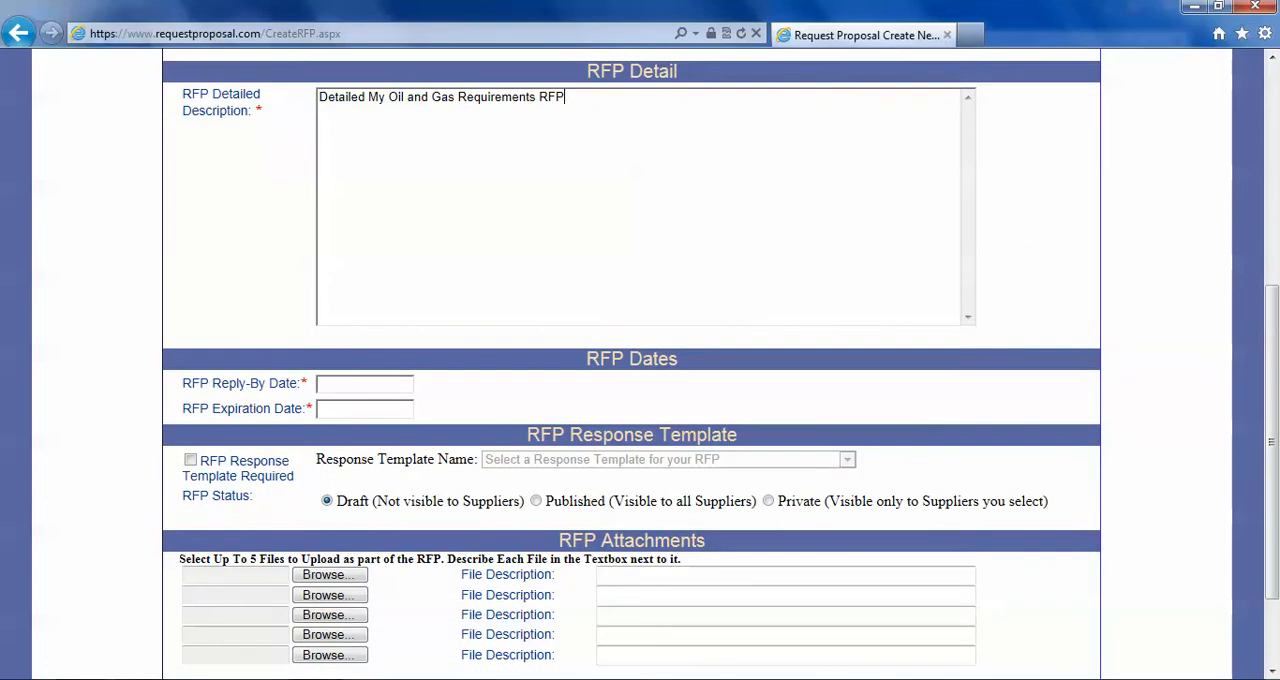
click(365, 384)
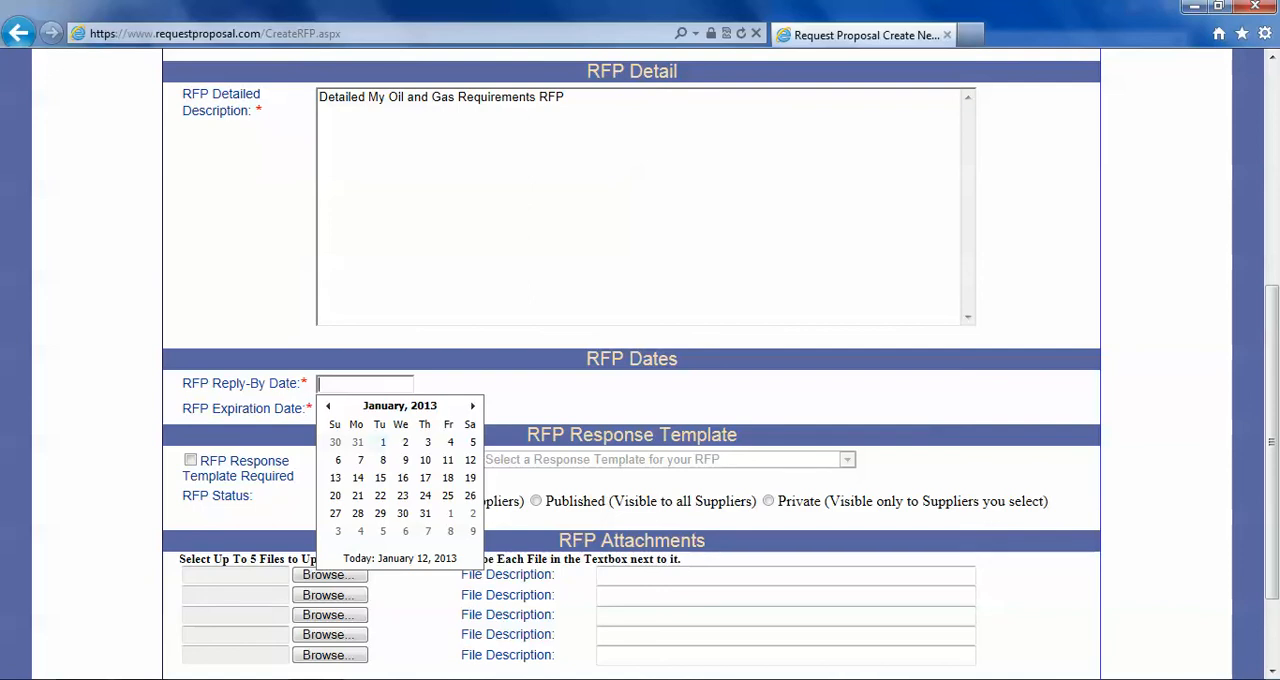
click(425, 513)
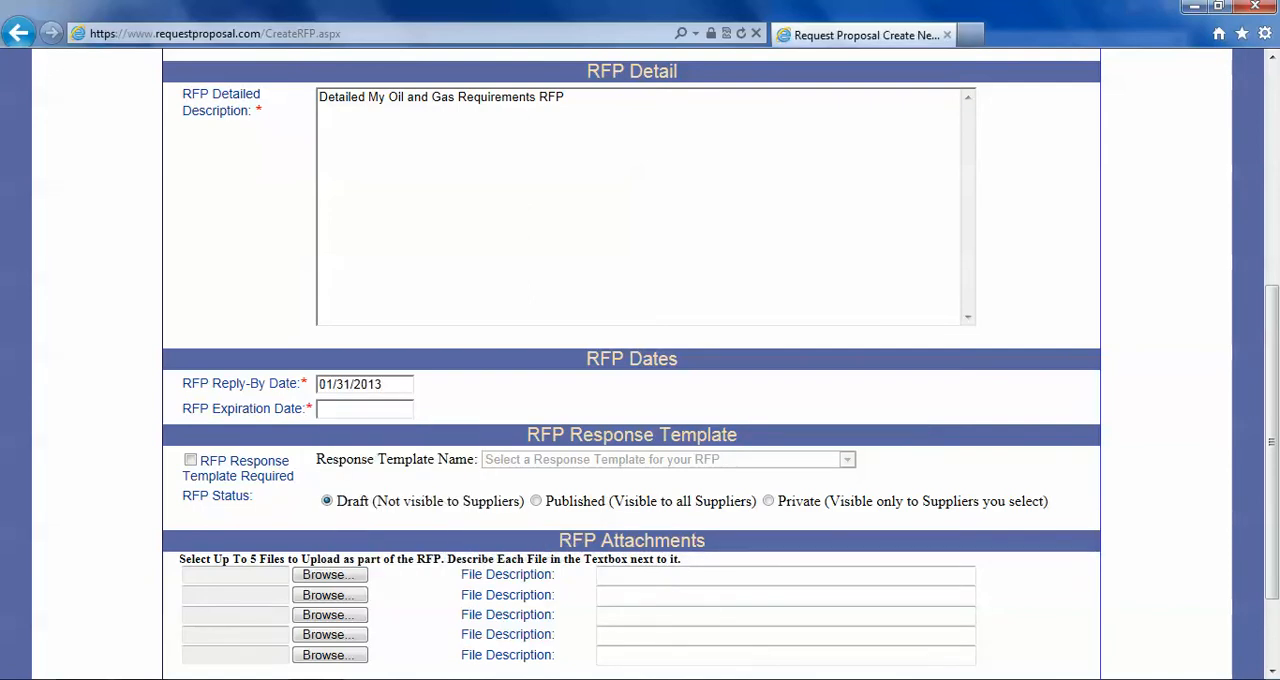
click(365, 409)
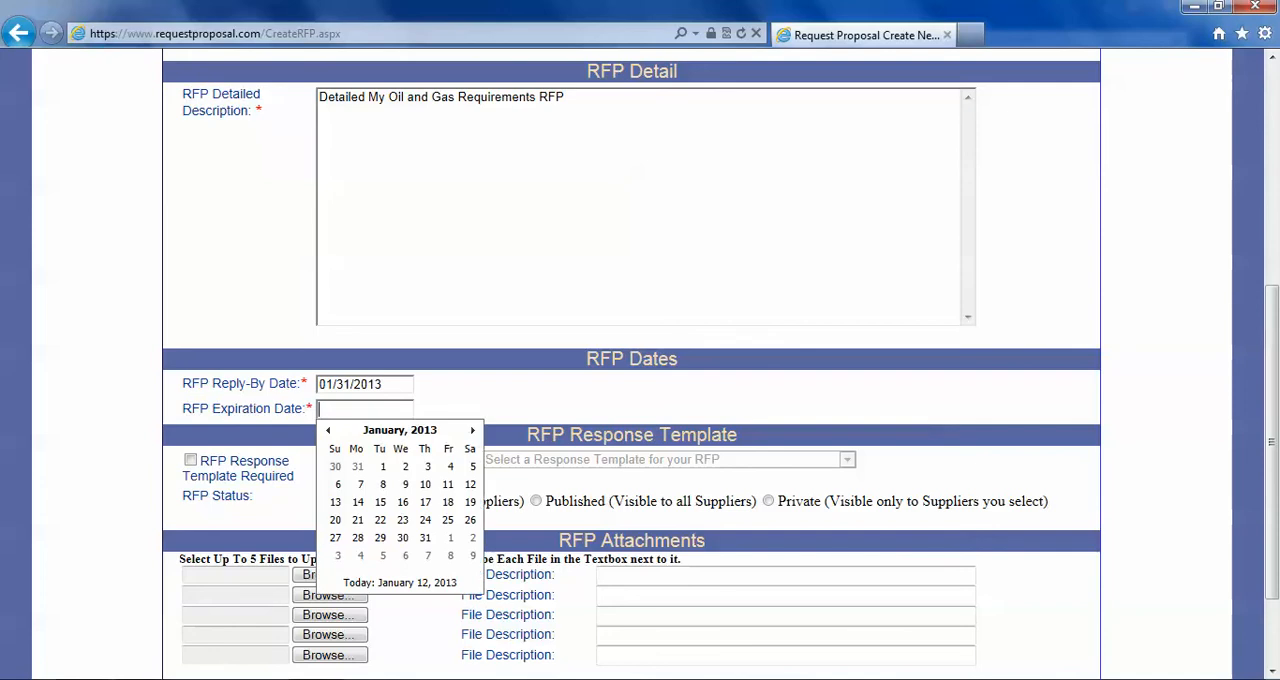
click(473, 430)
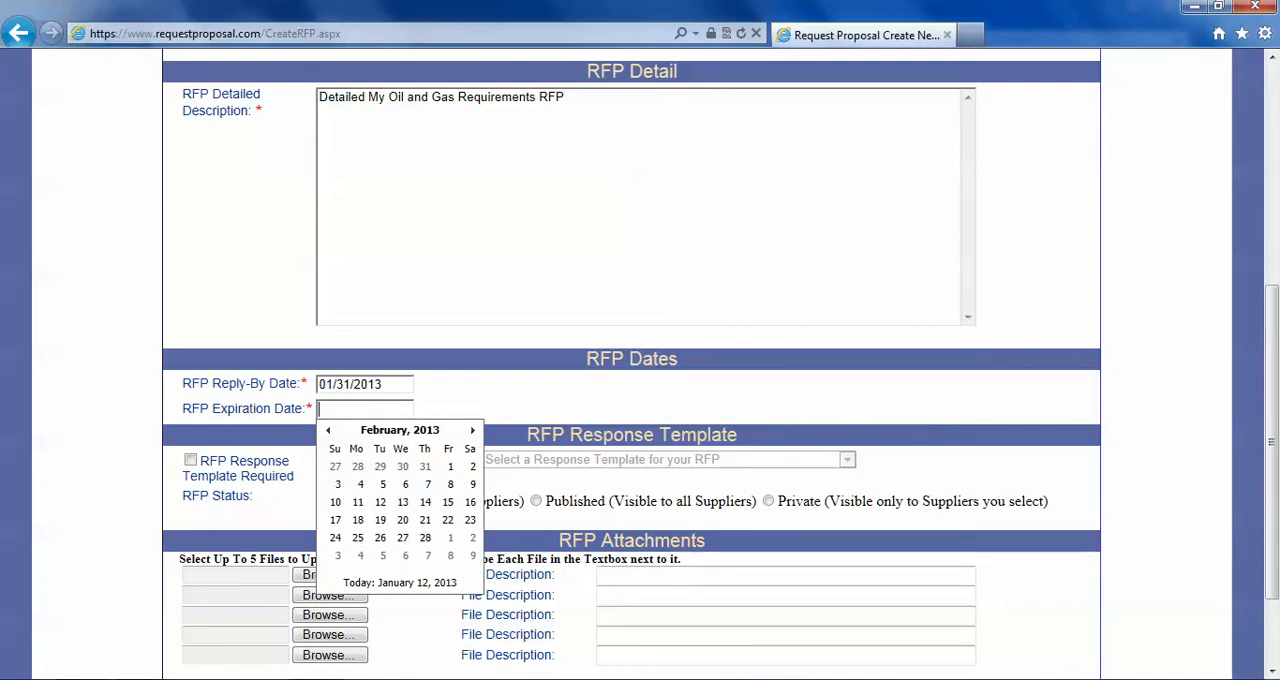
click(425, 537)
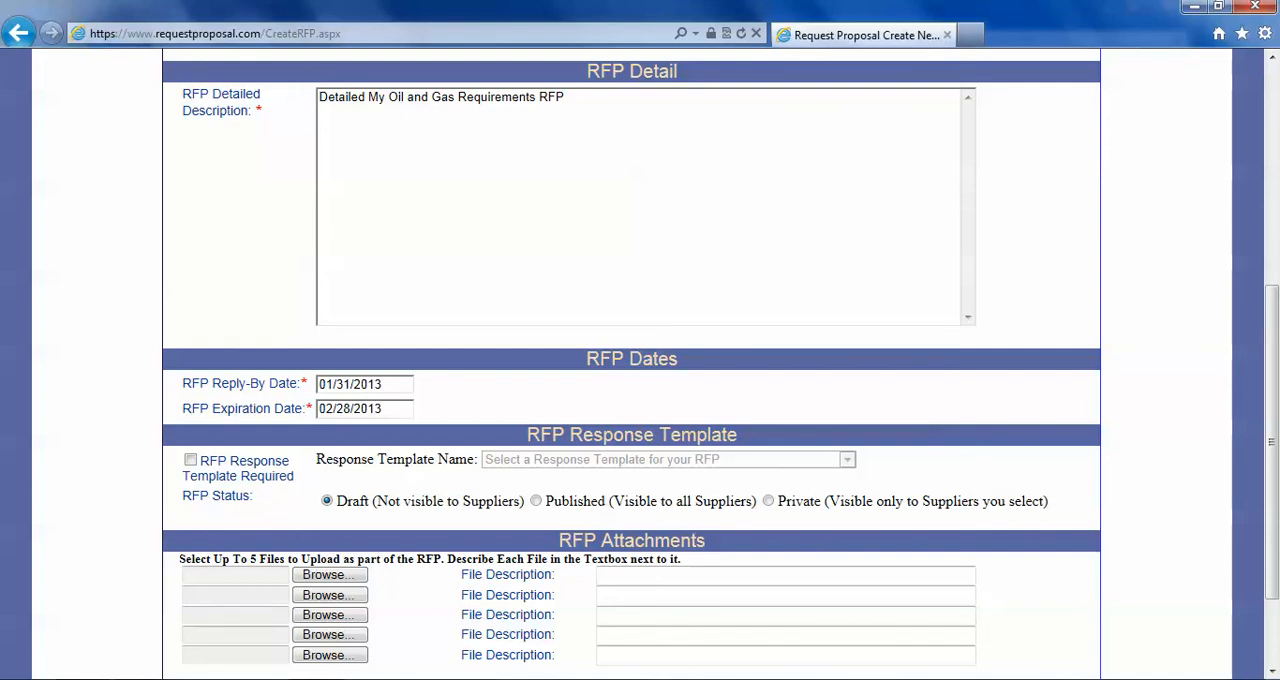
- Require a response template for the RFP and choose MyResponseTemplateForOilAndGasSector
click(190, 460)
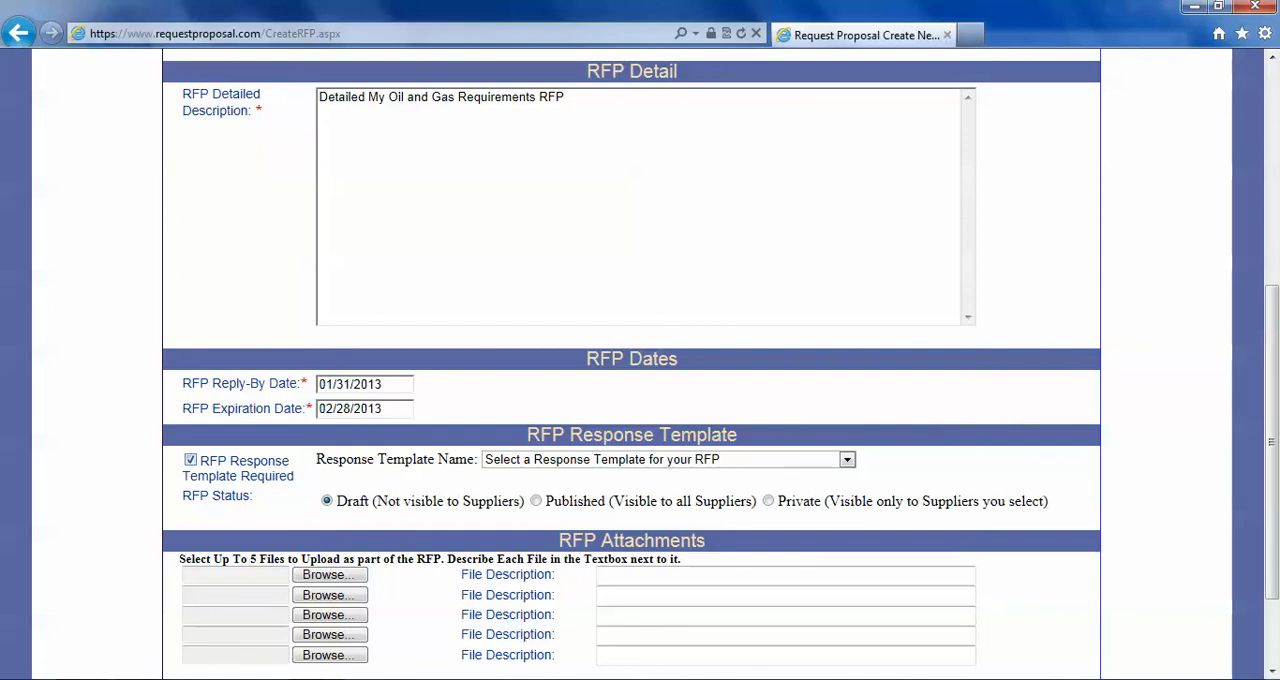
click(847, 460)
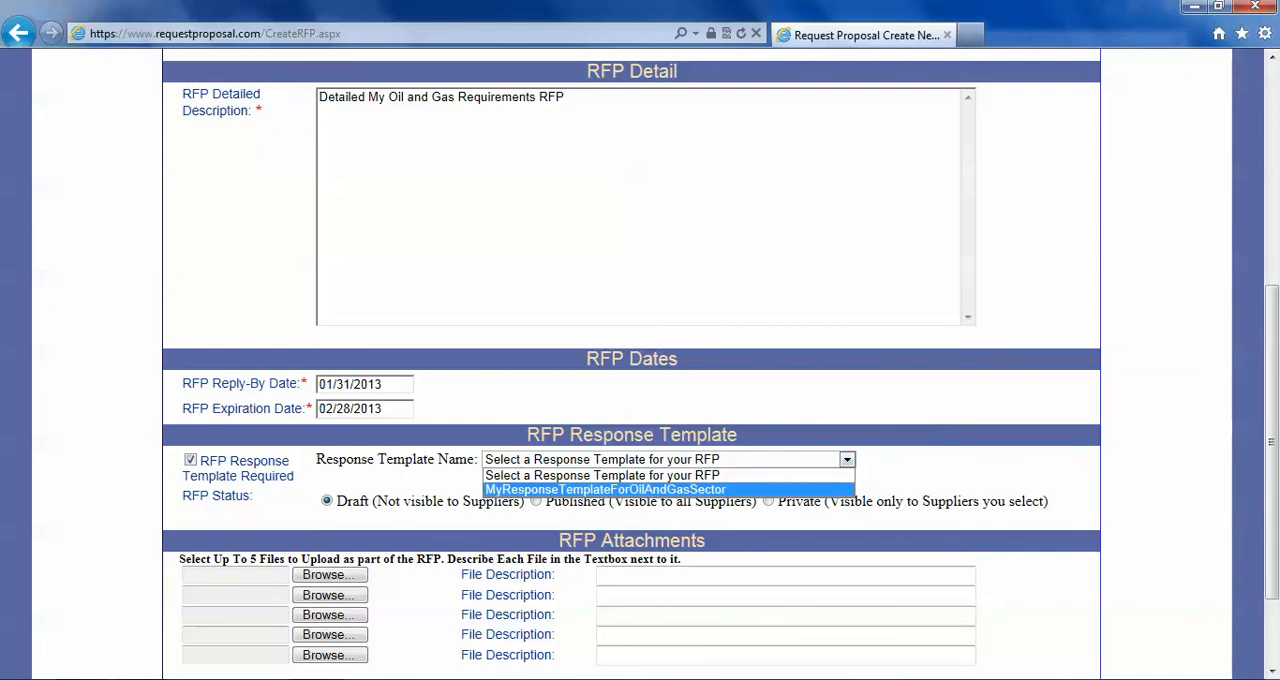
click(668, 490)
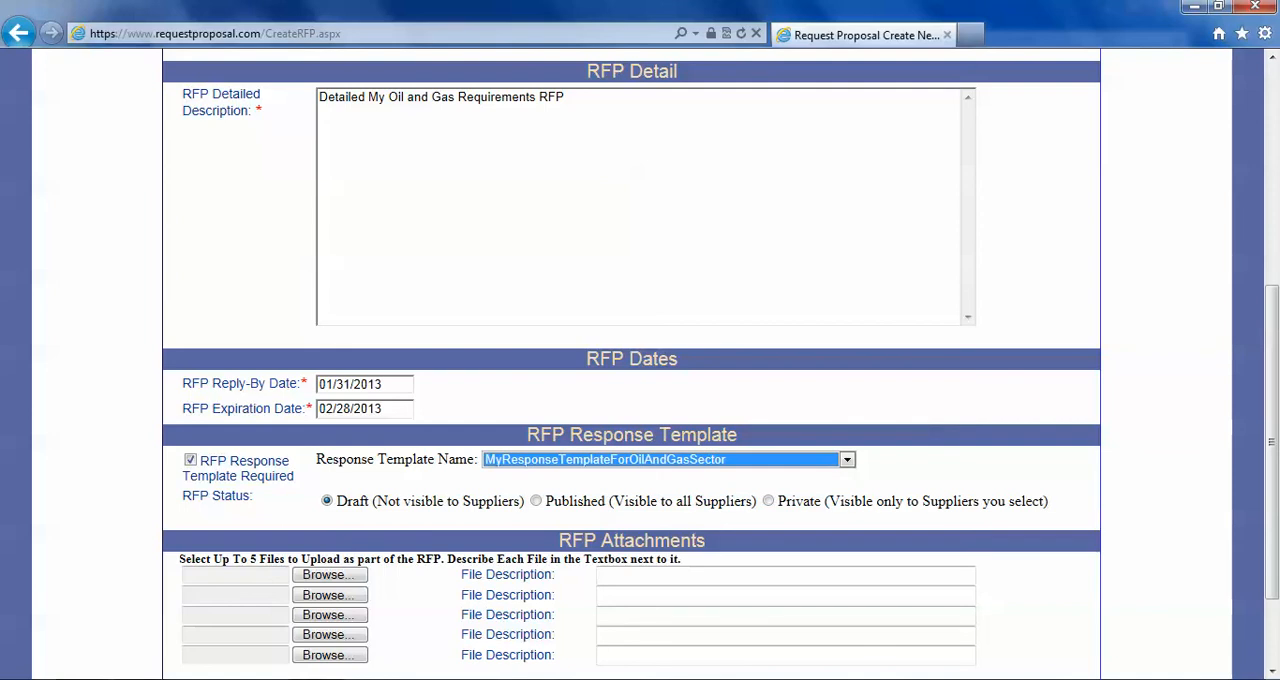
- Set the RFP status to Private, visible only to selected suppliers
scroll(640, 400, down, 3)
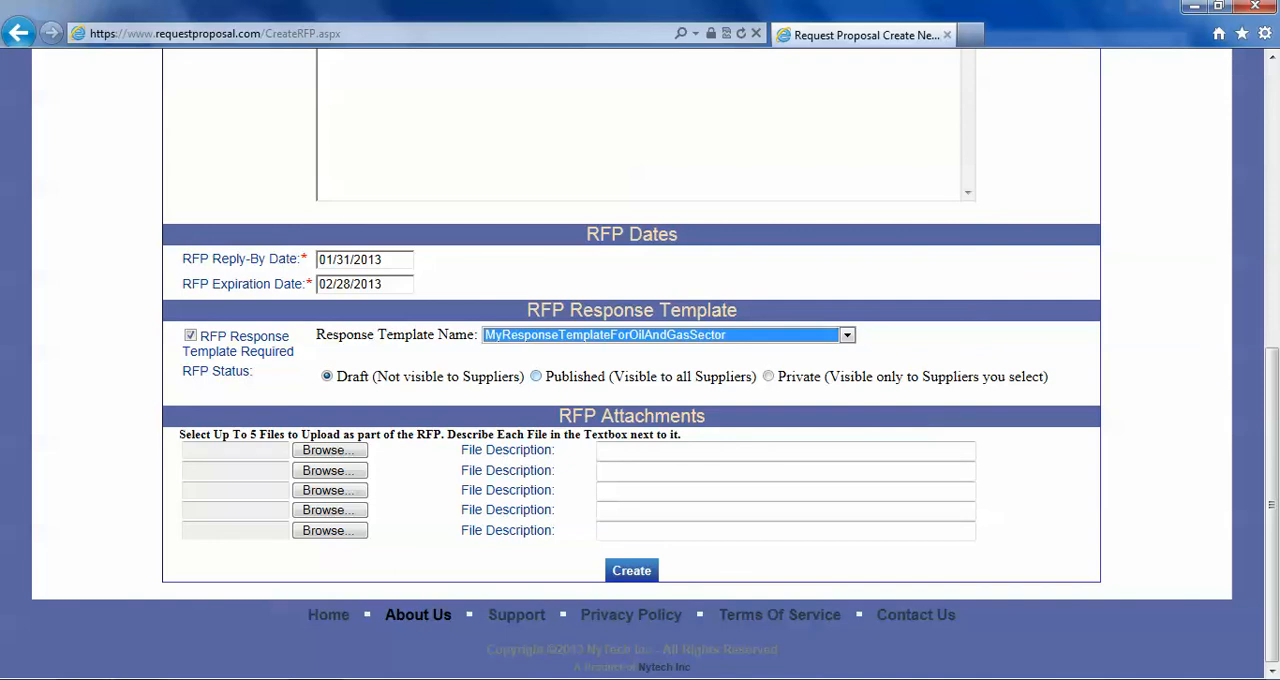
click(536, 376)
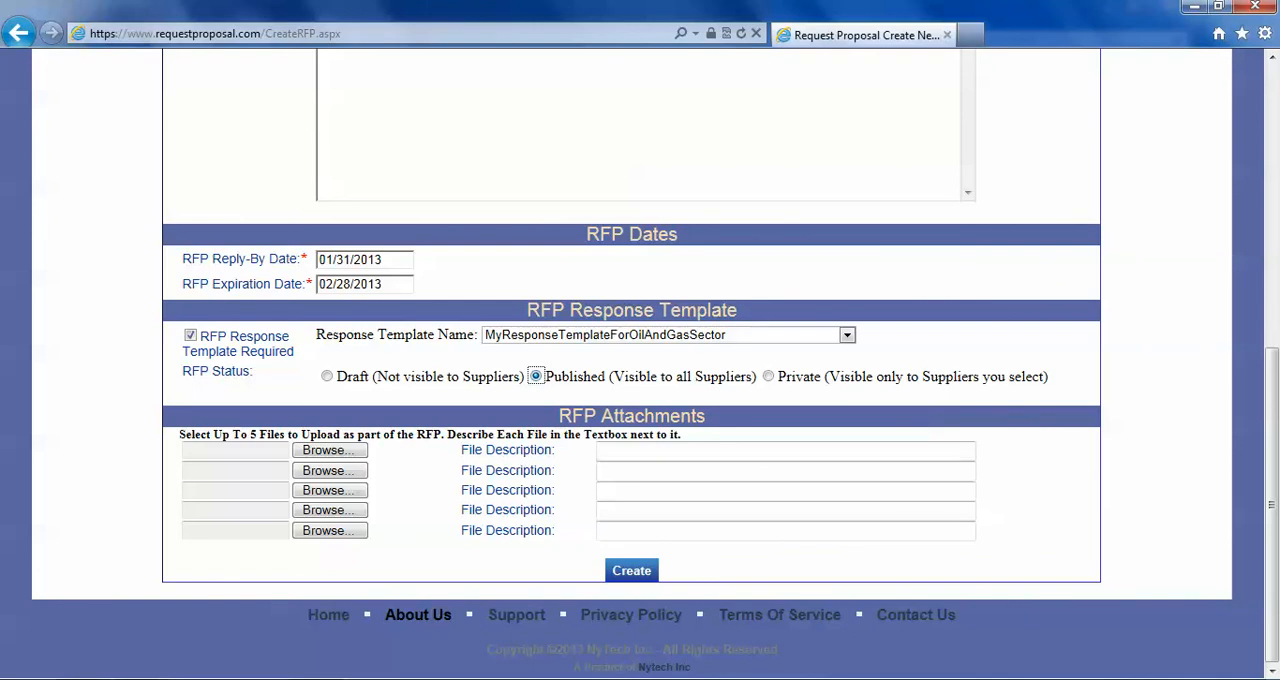
click(768, 376)
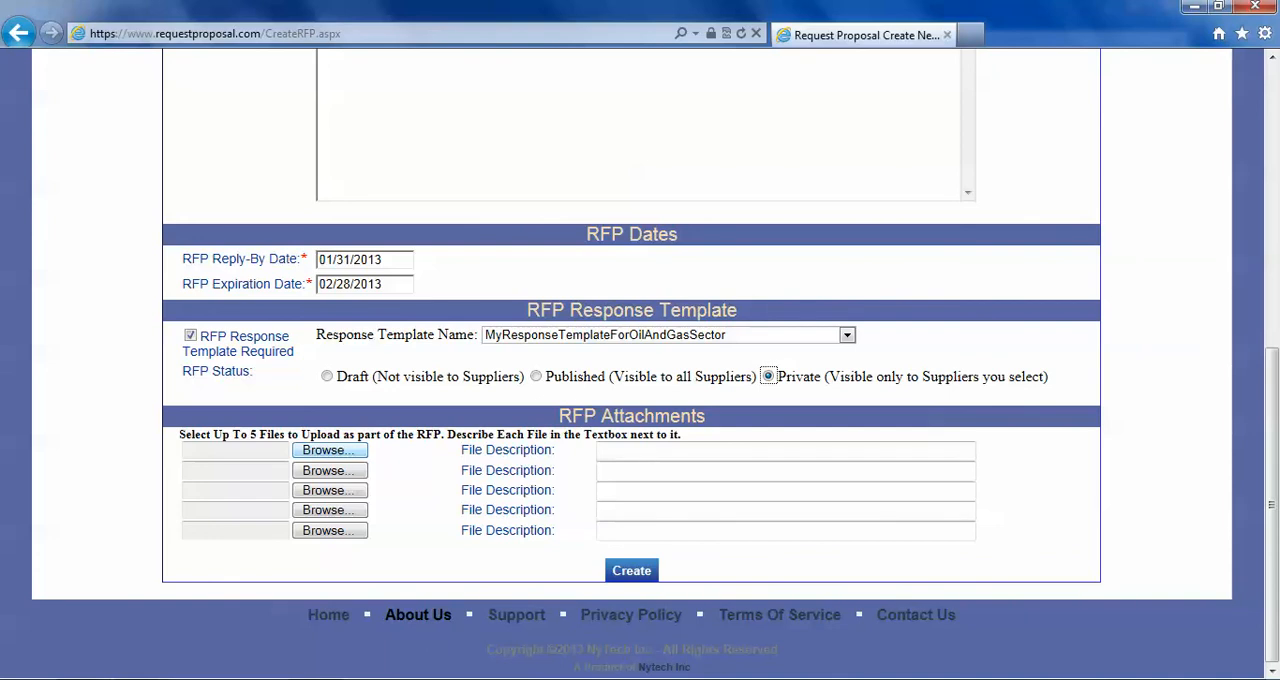
- Attach Requirements for Oil & Gas Products.pps from the C:\MyRFP folder as the first RFP attachment
click(329, 450)
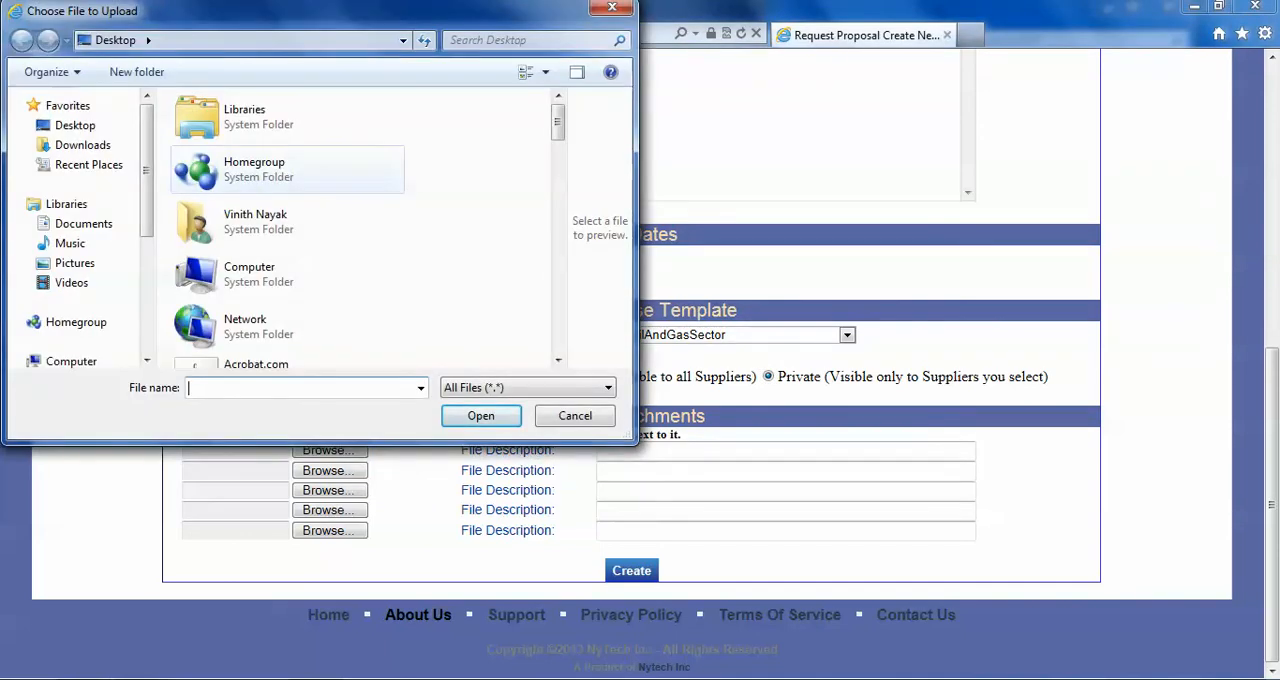
scroll(80, 230, down, 3)
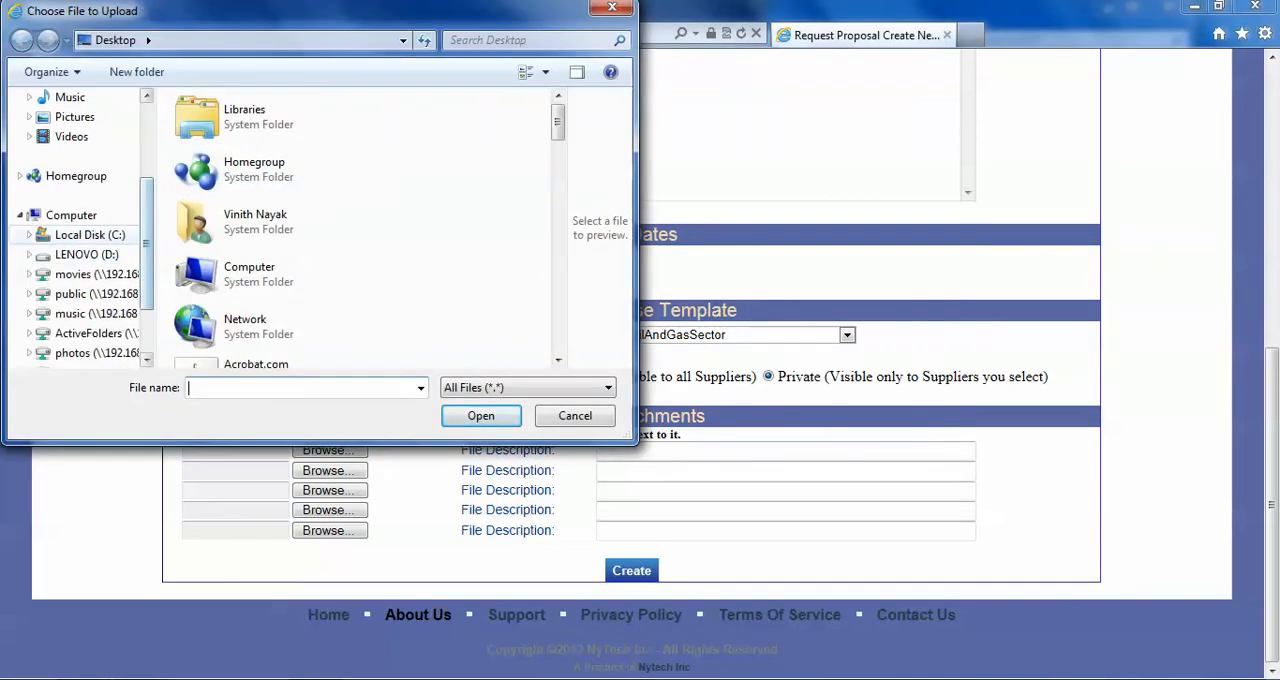
click(89, 234)
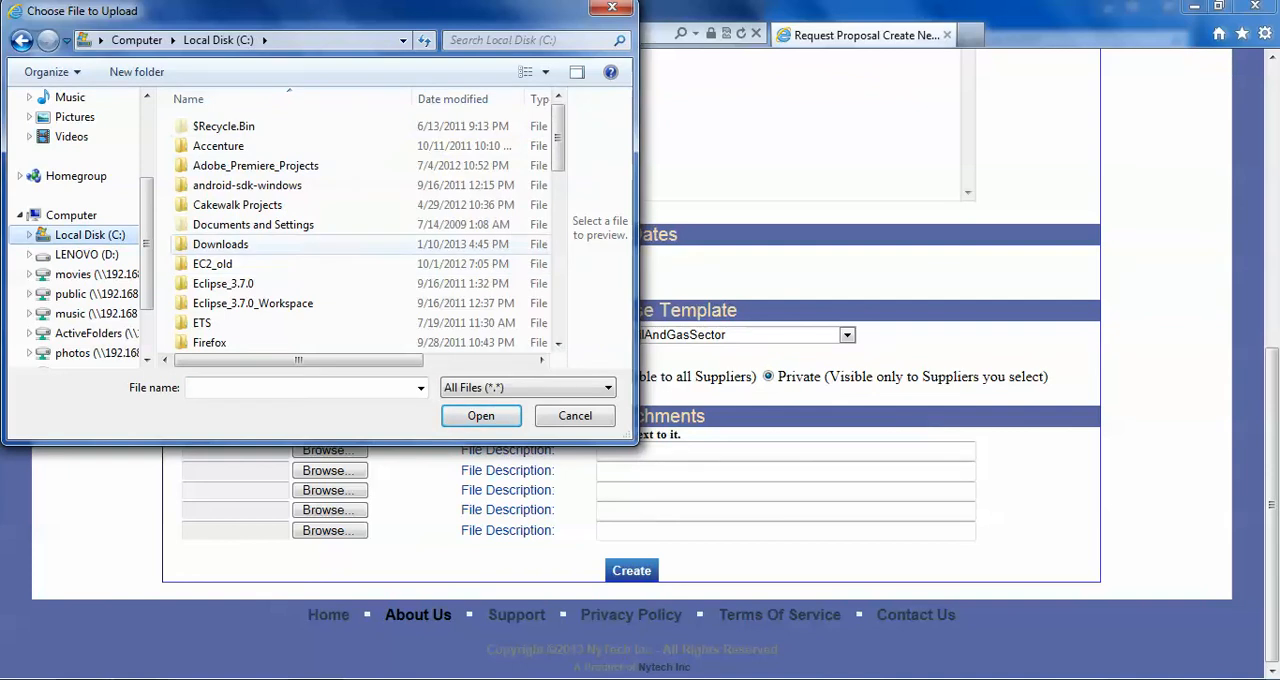
scroll(80, 230, down, 3)
scroll(370, 230, down, 5)
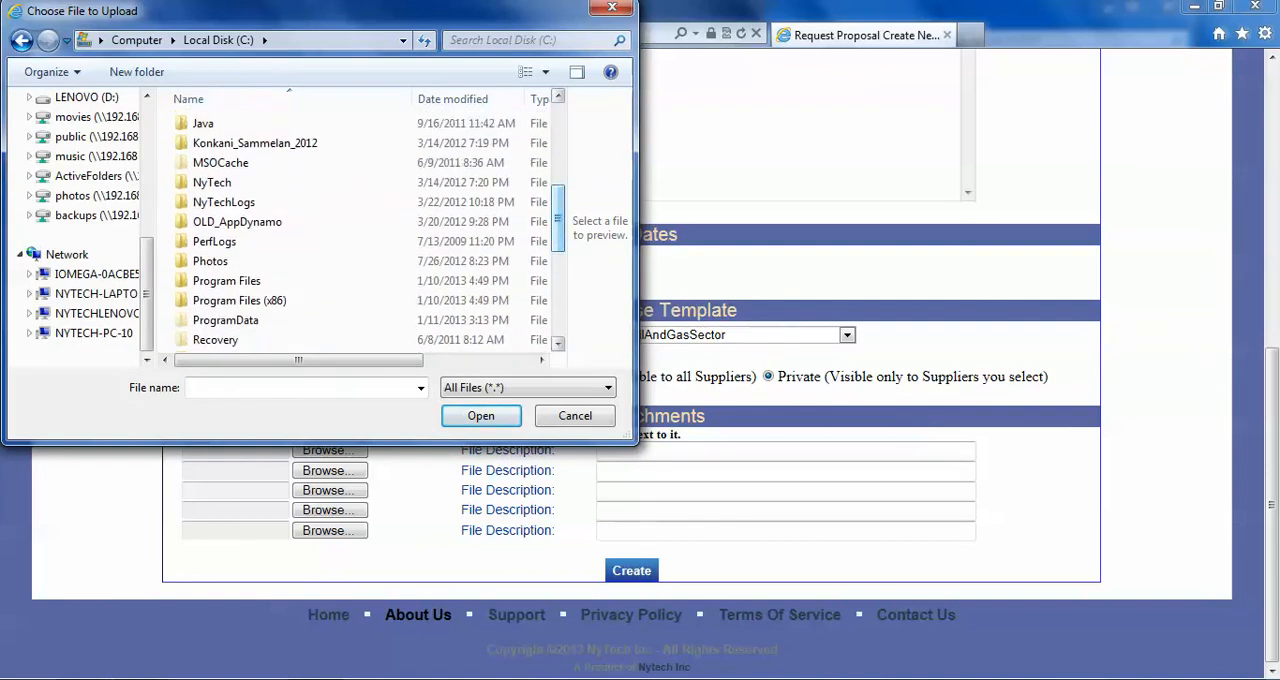
scroll(370, 215, down, 2)
scroll(370, 215, up, 2)
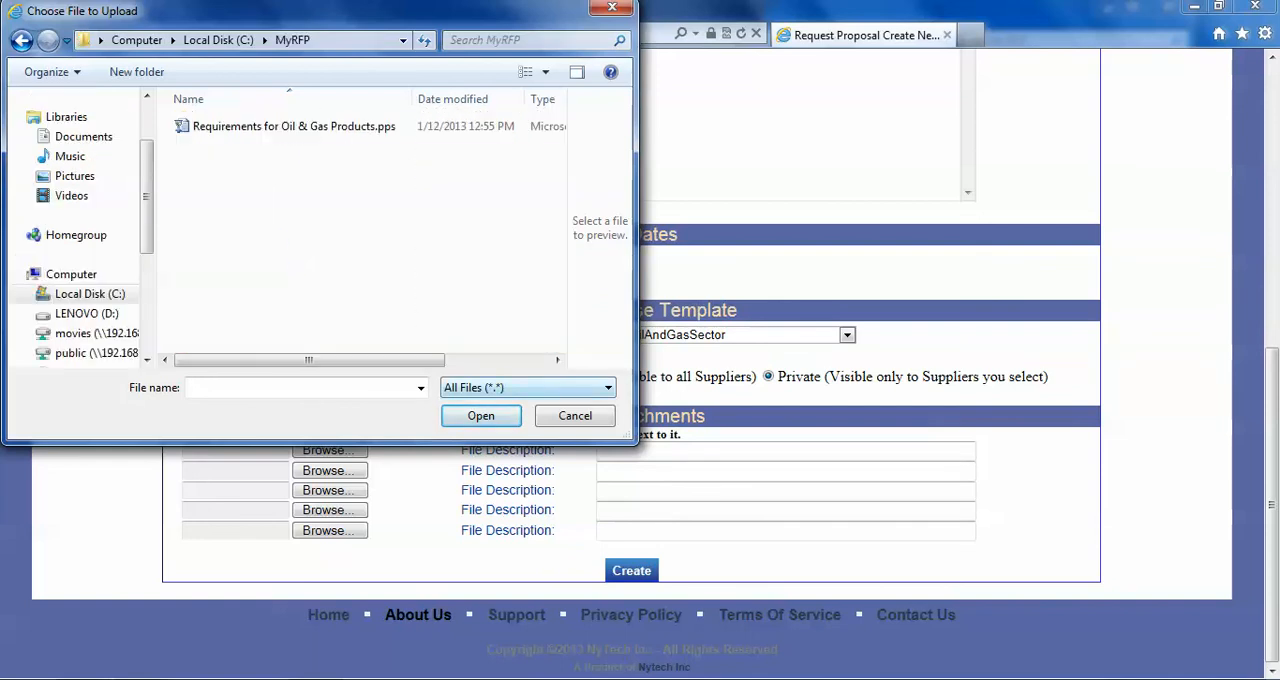
click(294, 127)
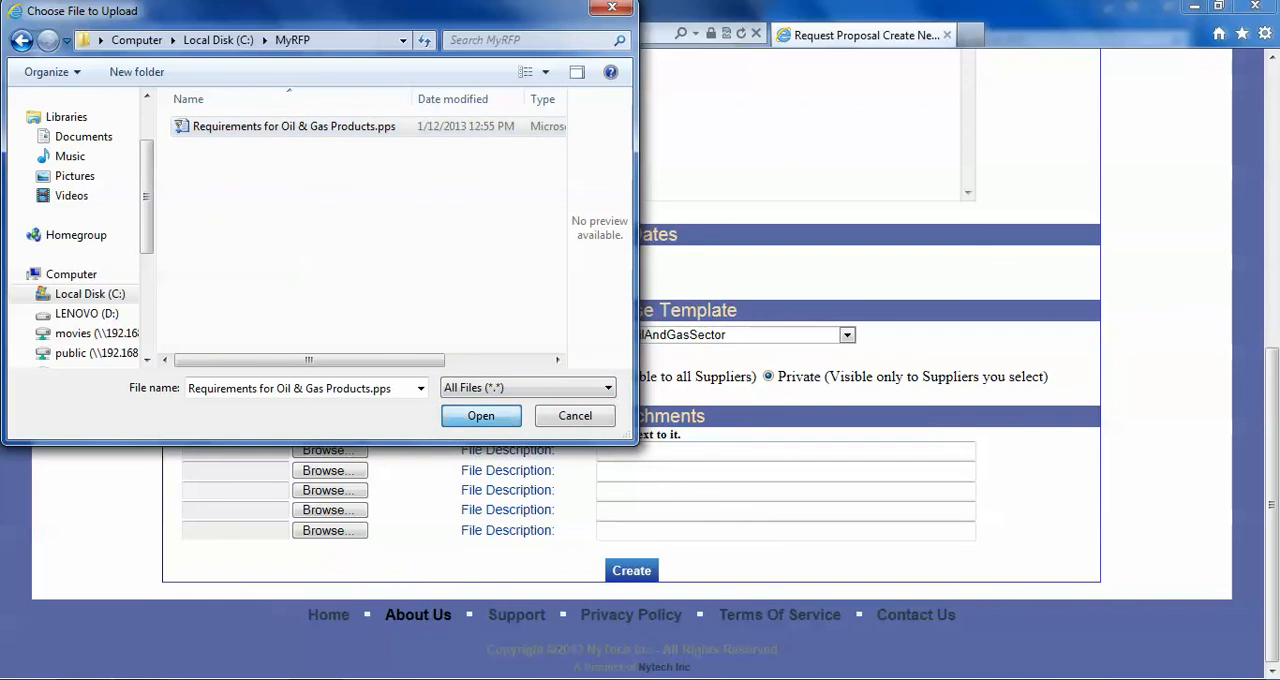
click(481, 416)
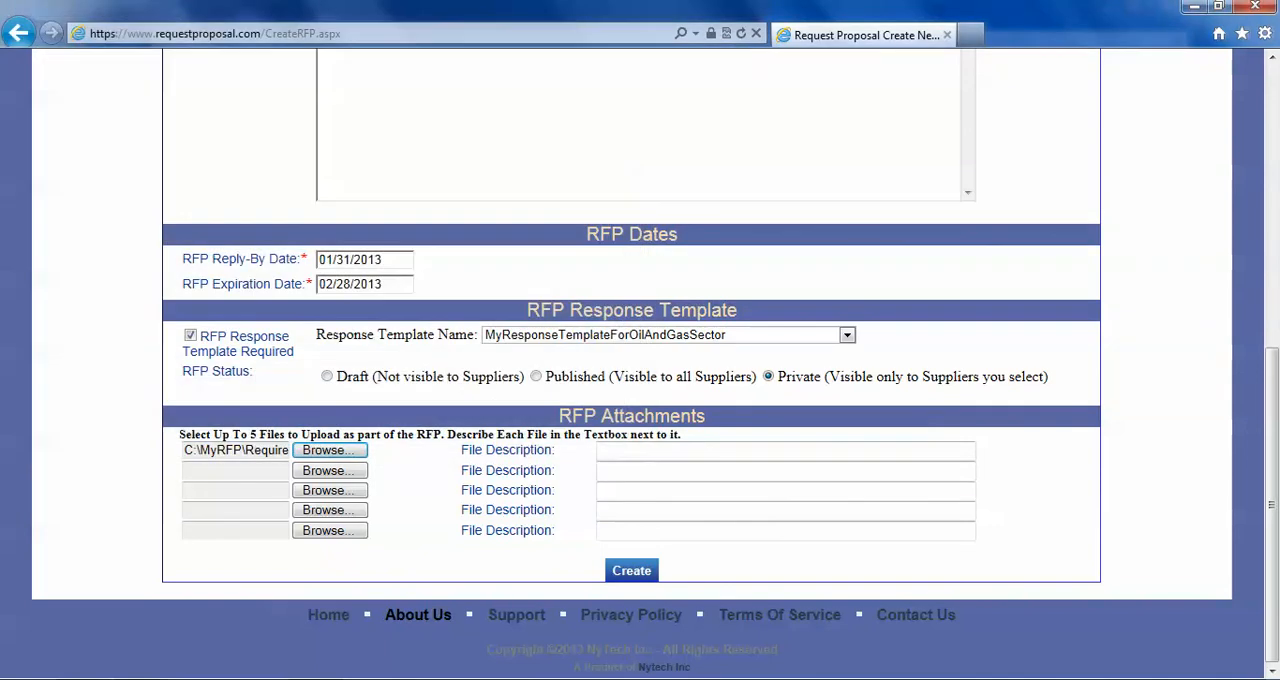
- Describe the attached file as "PPT of Requirements" and create the RFP
click(622, 451)
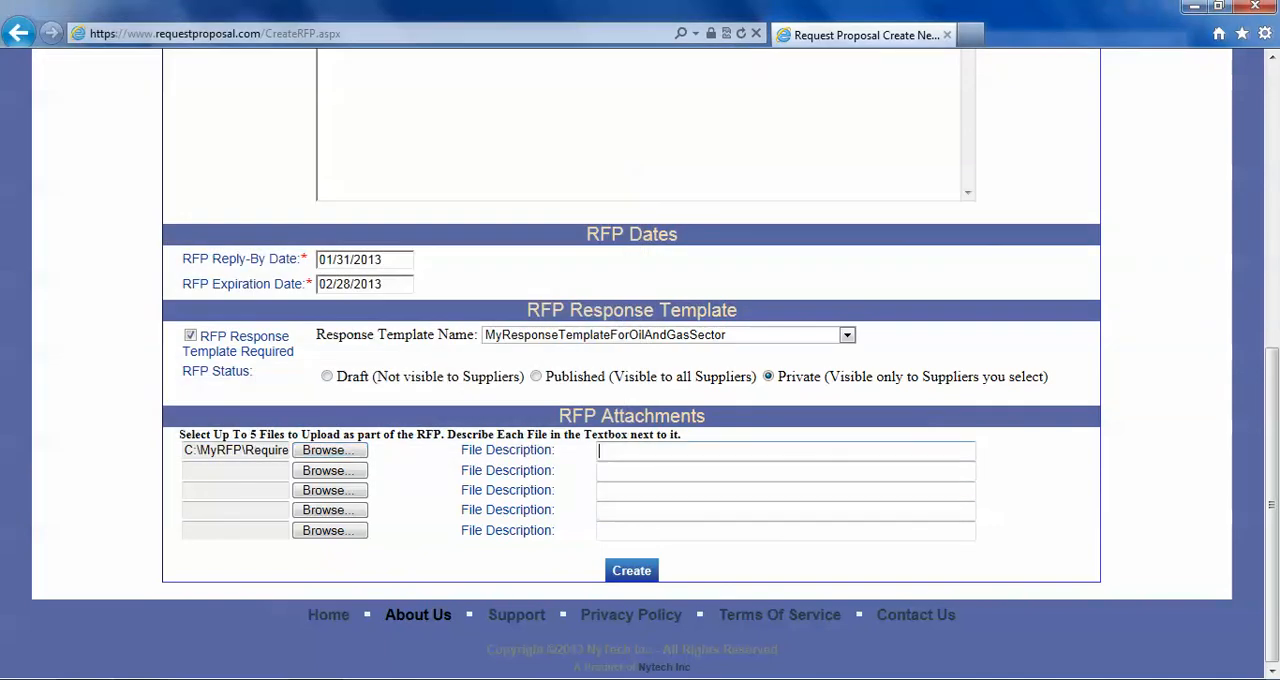
text(PPT of Requirements)
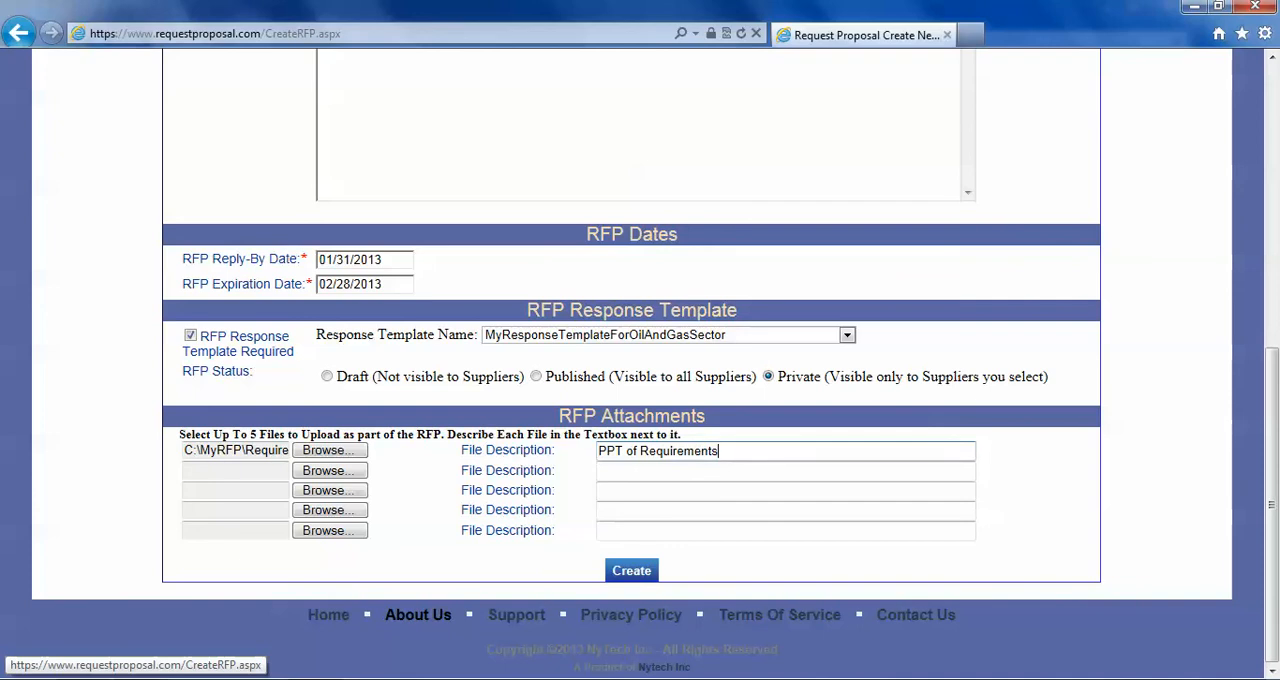
key(Return)
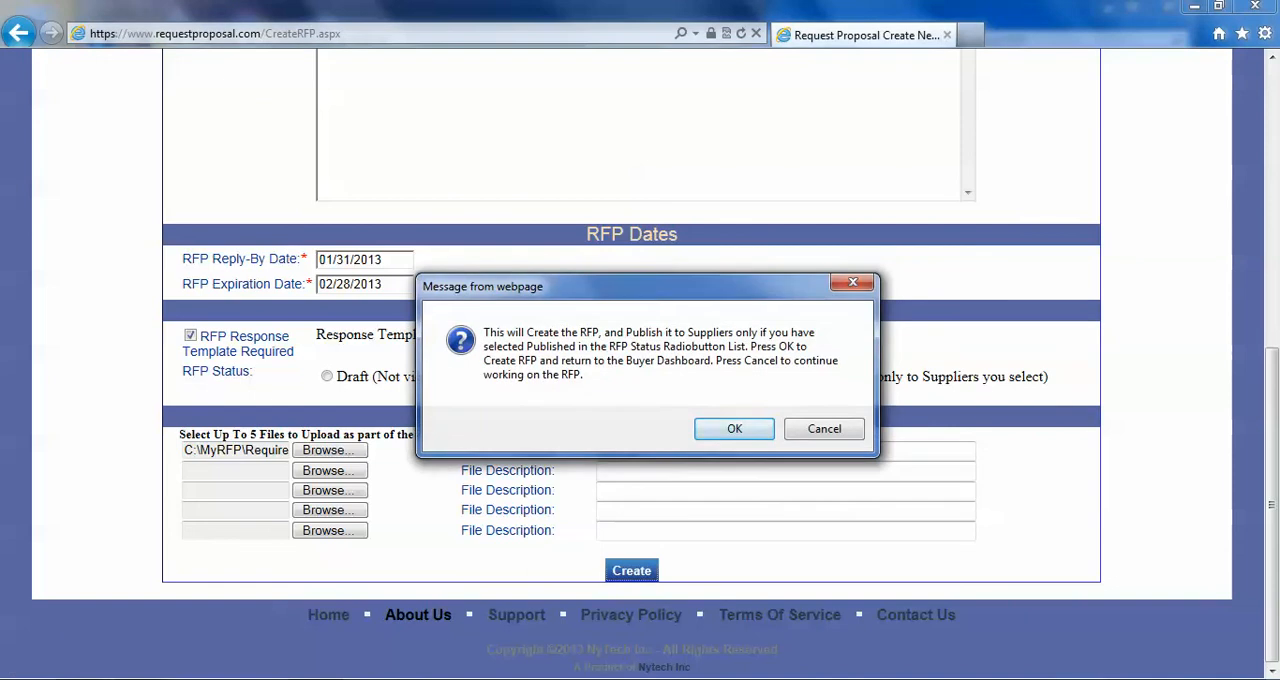
key(Return)
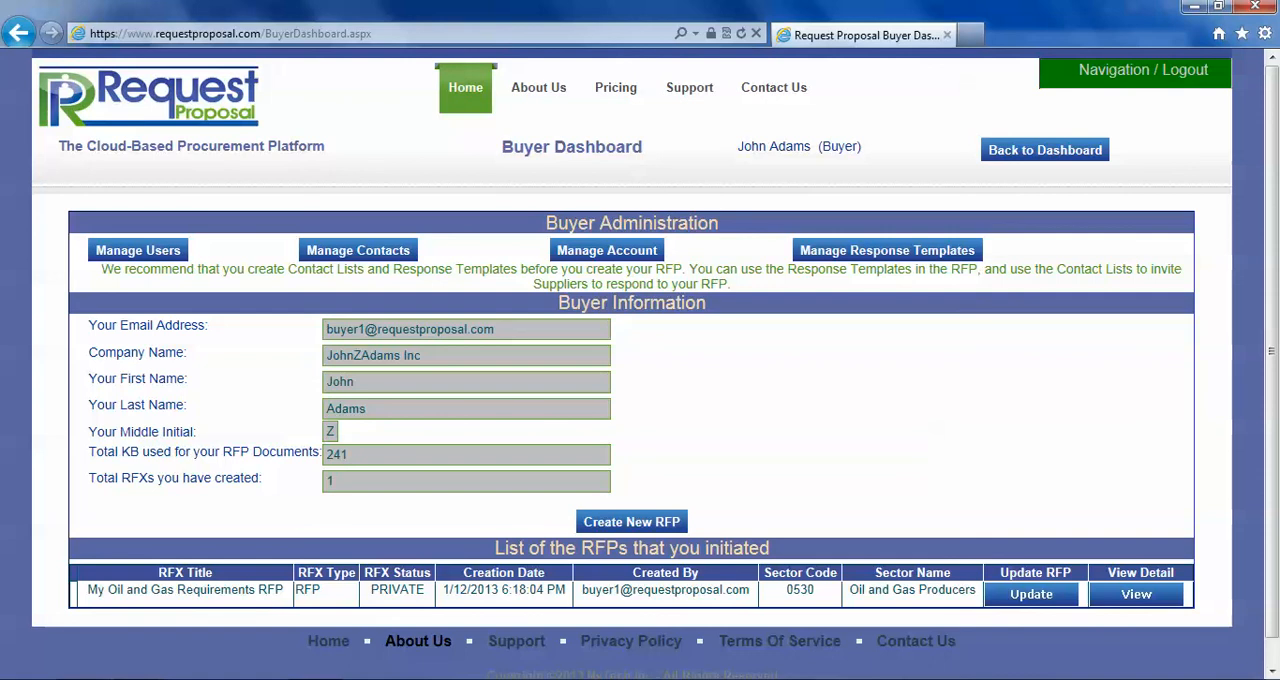
- View the details of My Oil and Gas Requirements RFP, from its basic information through to its loaded documents
drag(88, 590, 828, 612)
click(817, 597)
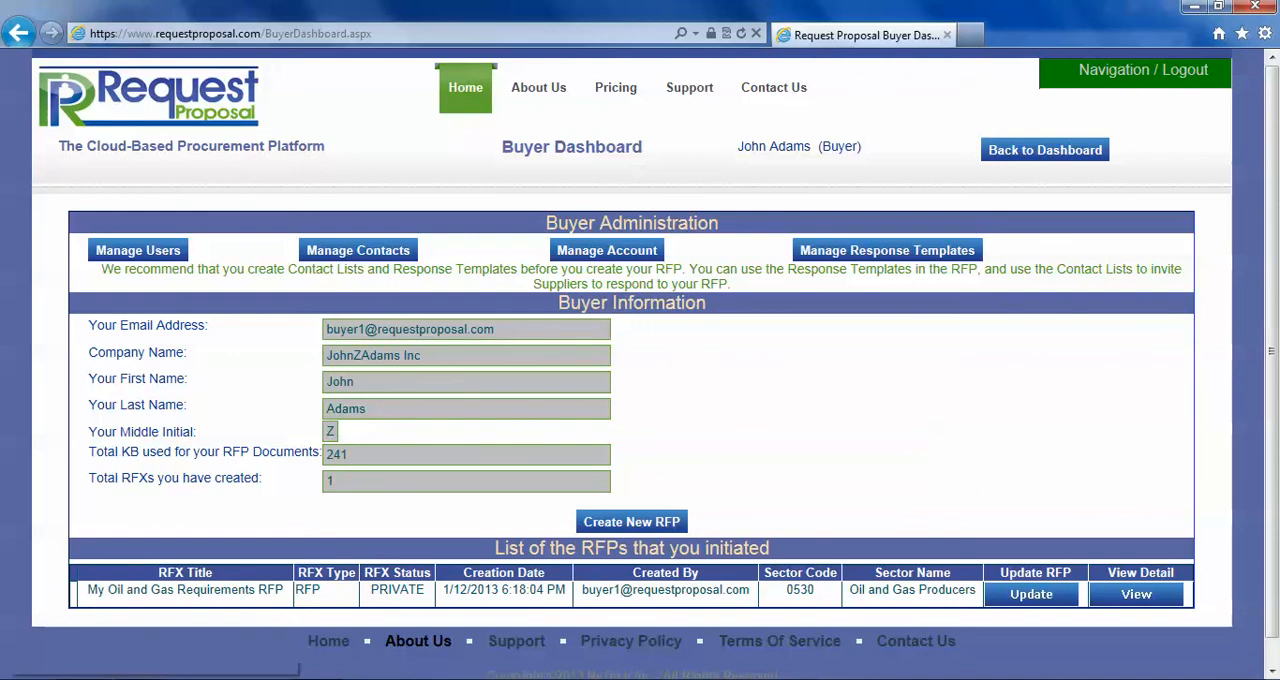
click(1136, 594)
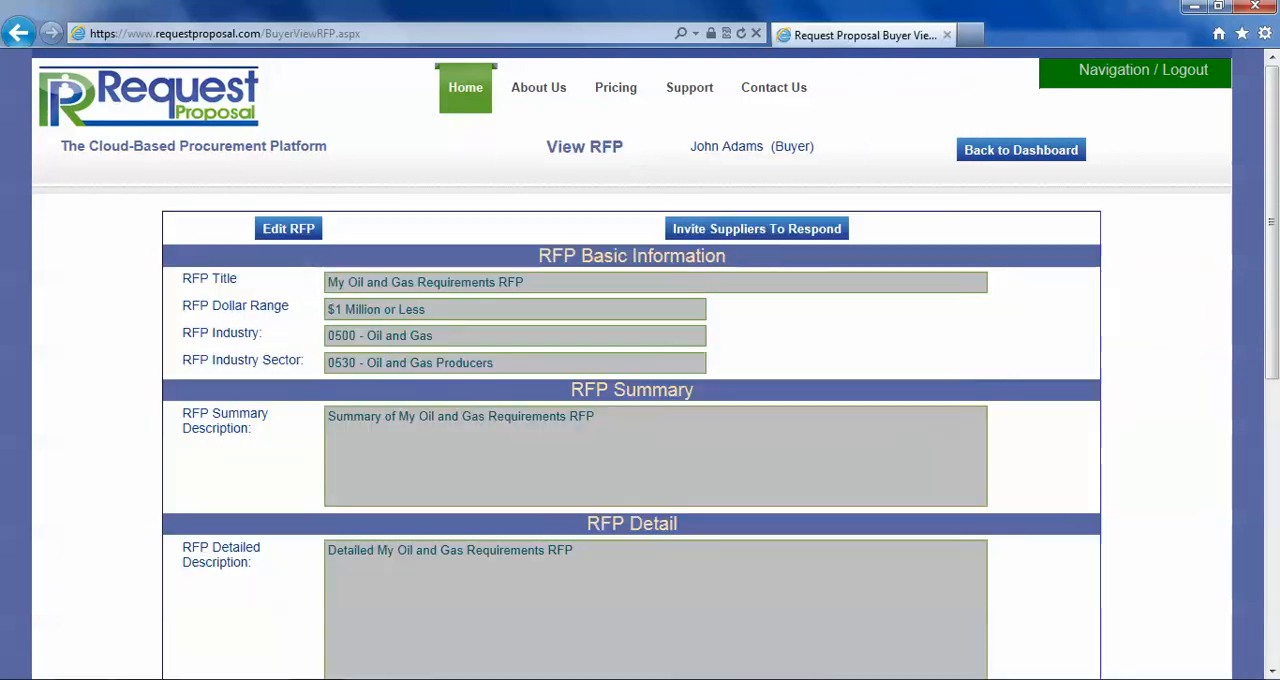
scroll(640, 400, down, 5)
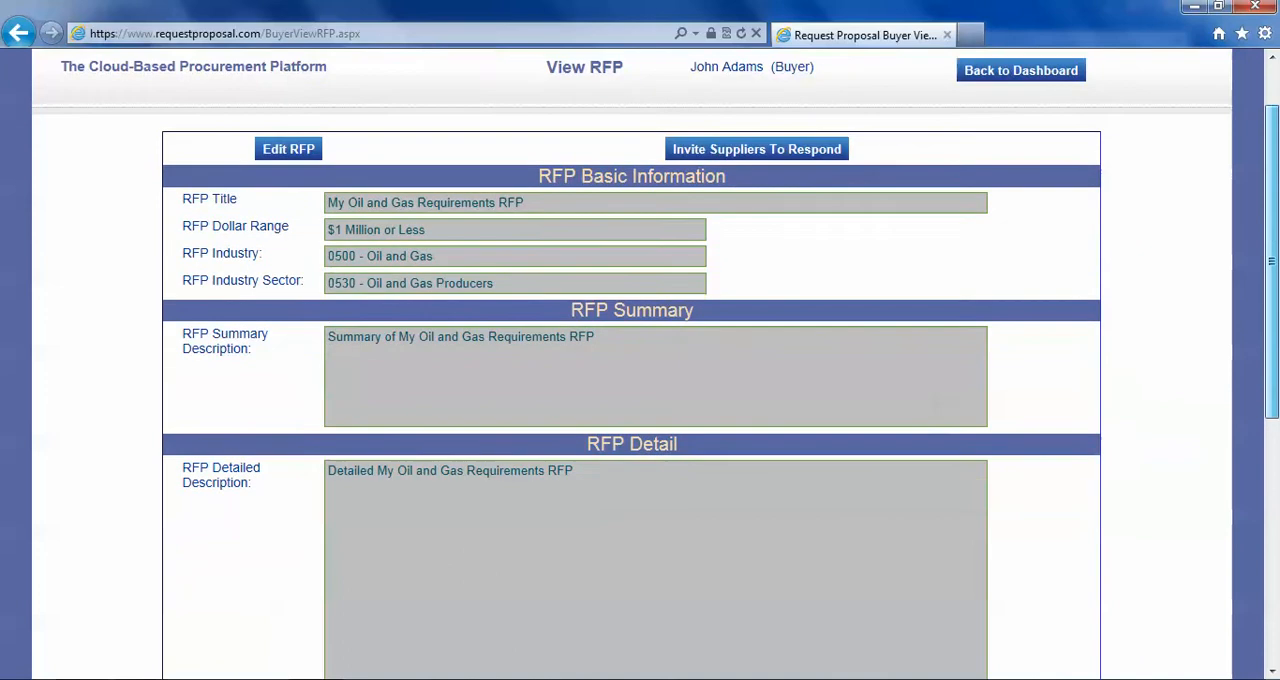
scroll(640, 400, down, 3)
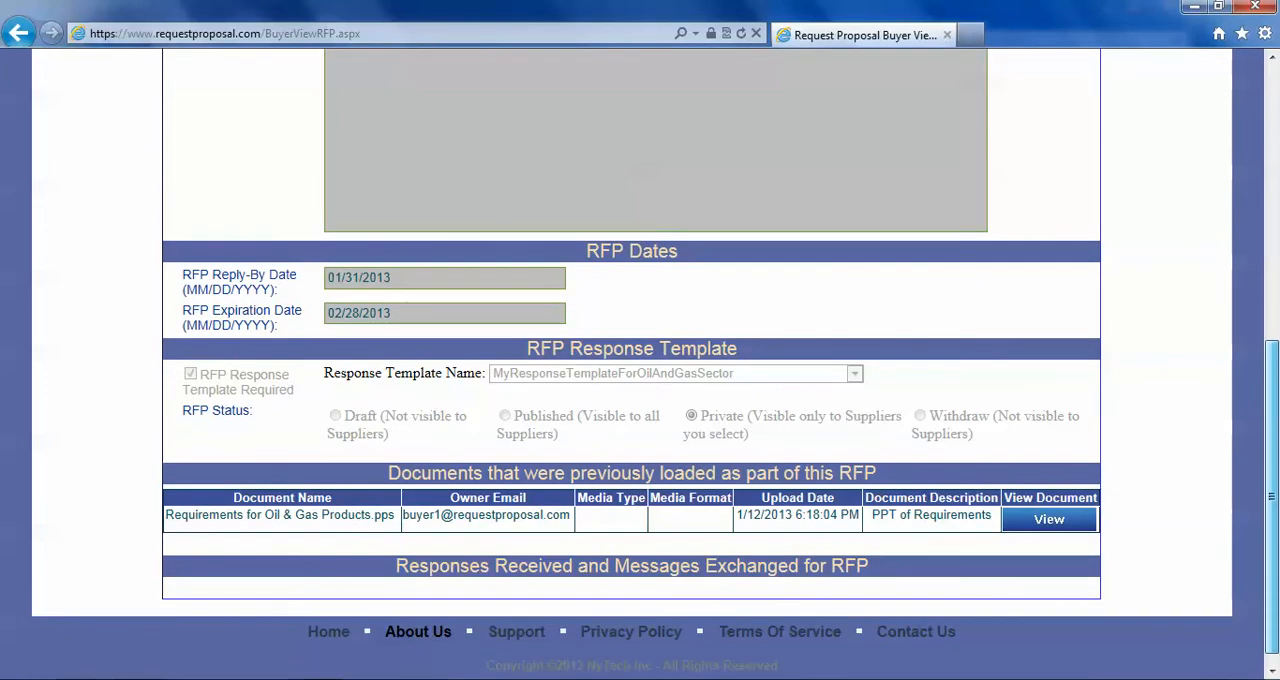
mouse_move(1272, 496)
mouse_down()
mouse_move(1272, 474)
mouse_move(1272, 497)
mouse_up()
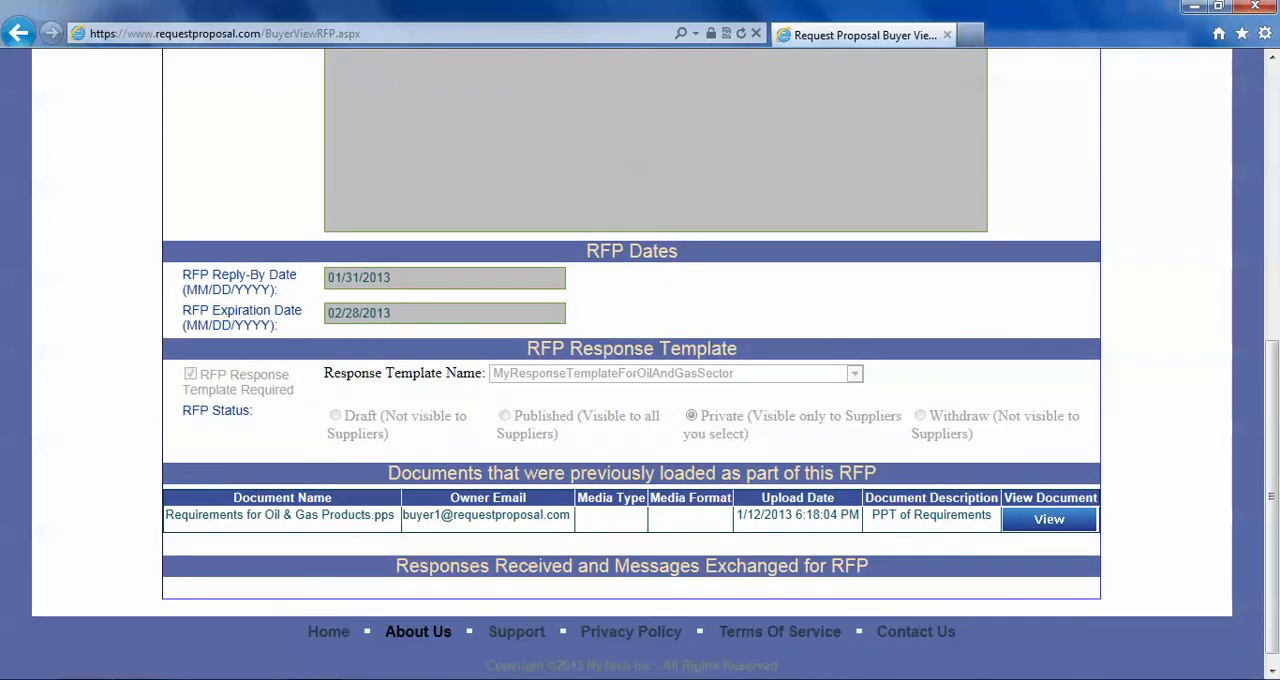
- Open the attached Requirements for Oil & Gas Products.pps, look through its slides, and return to the beginning of the RFP details
click(1049, 520)
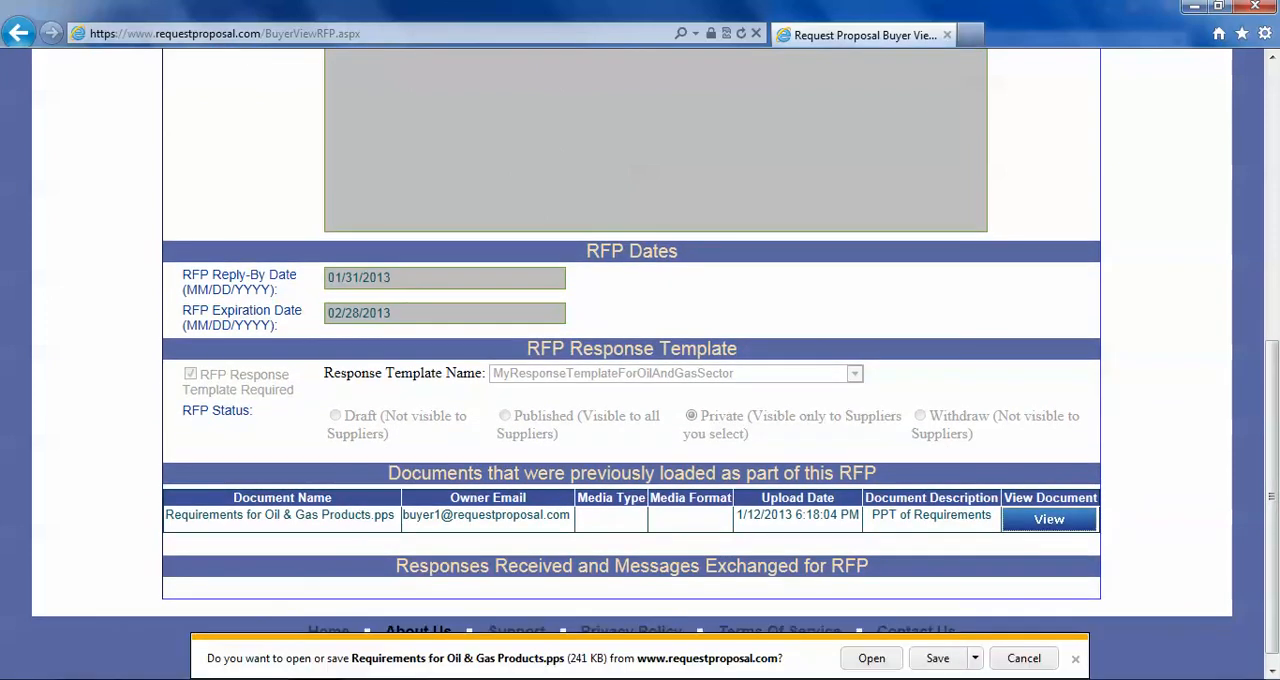
click(871, 658)
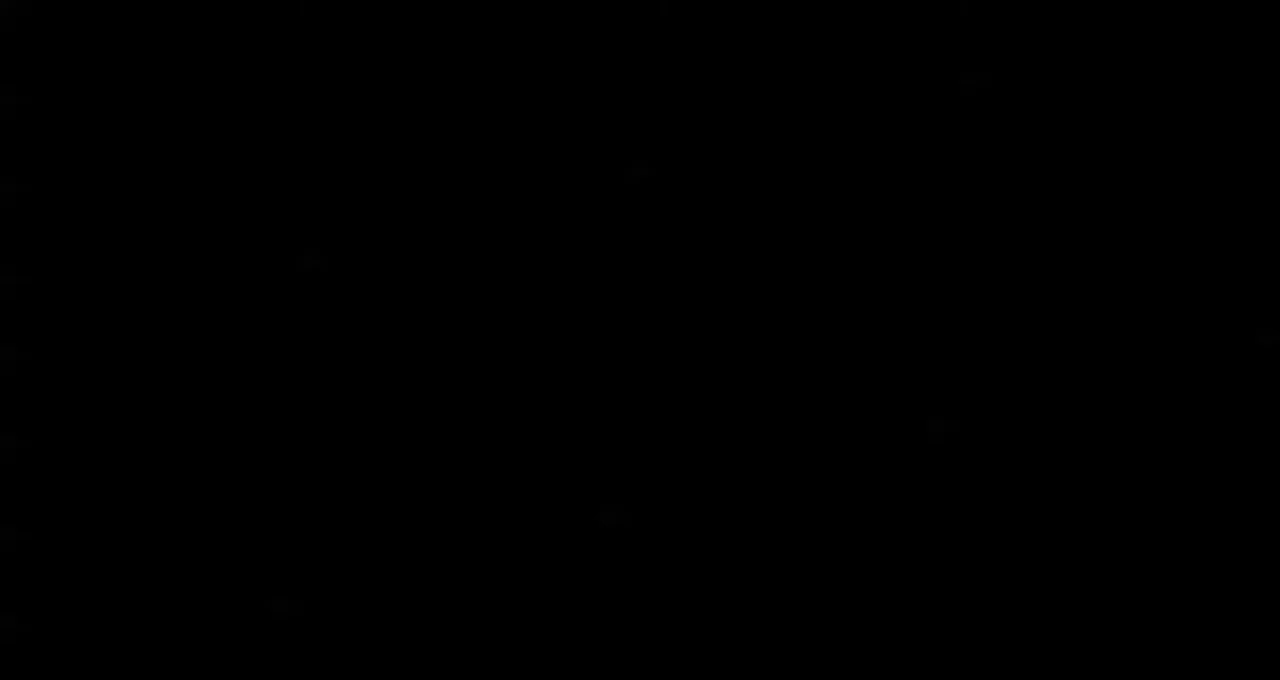
key(Right)
key(Right)
key(Right)
key(Right)
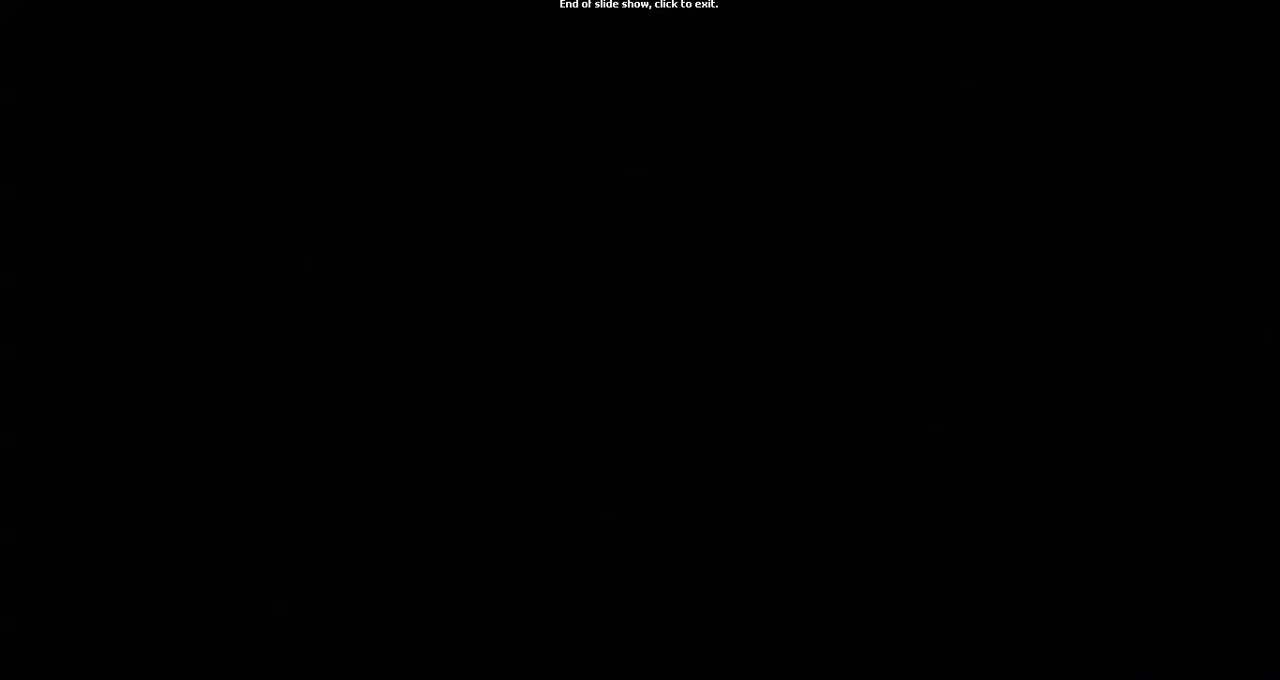
key(Left)
key(Left)
key(Left)
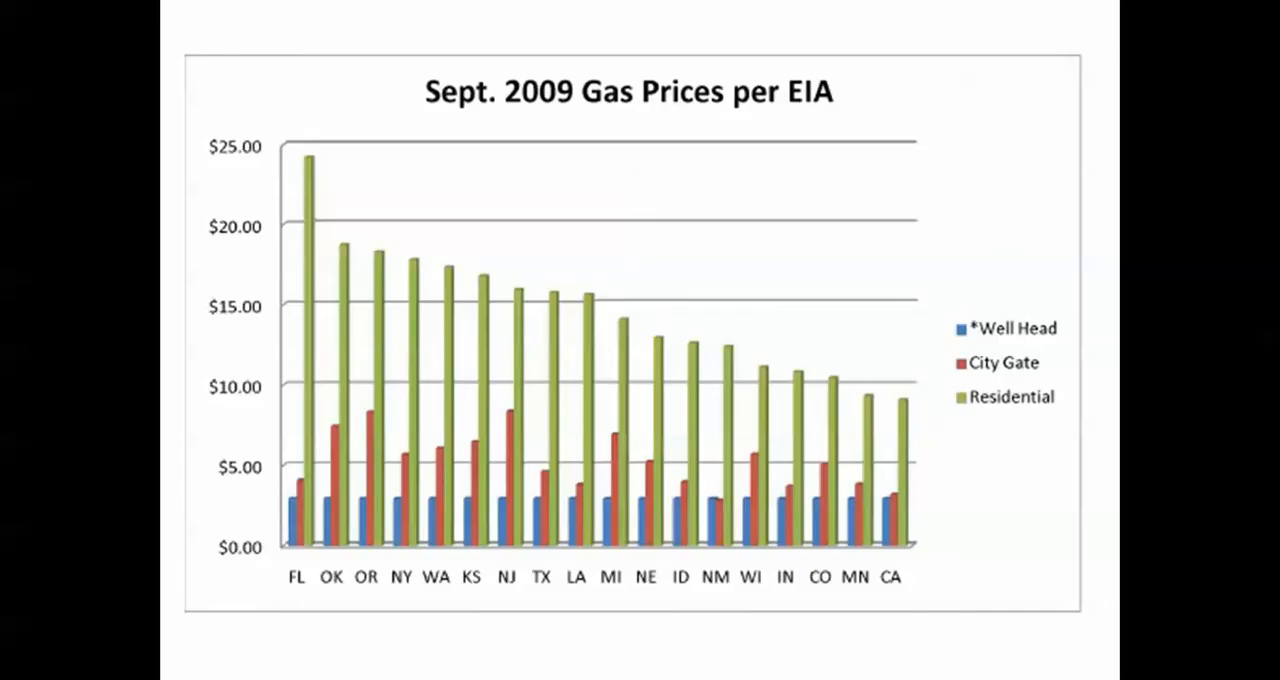
key(Escape)
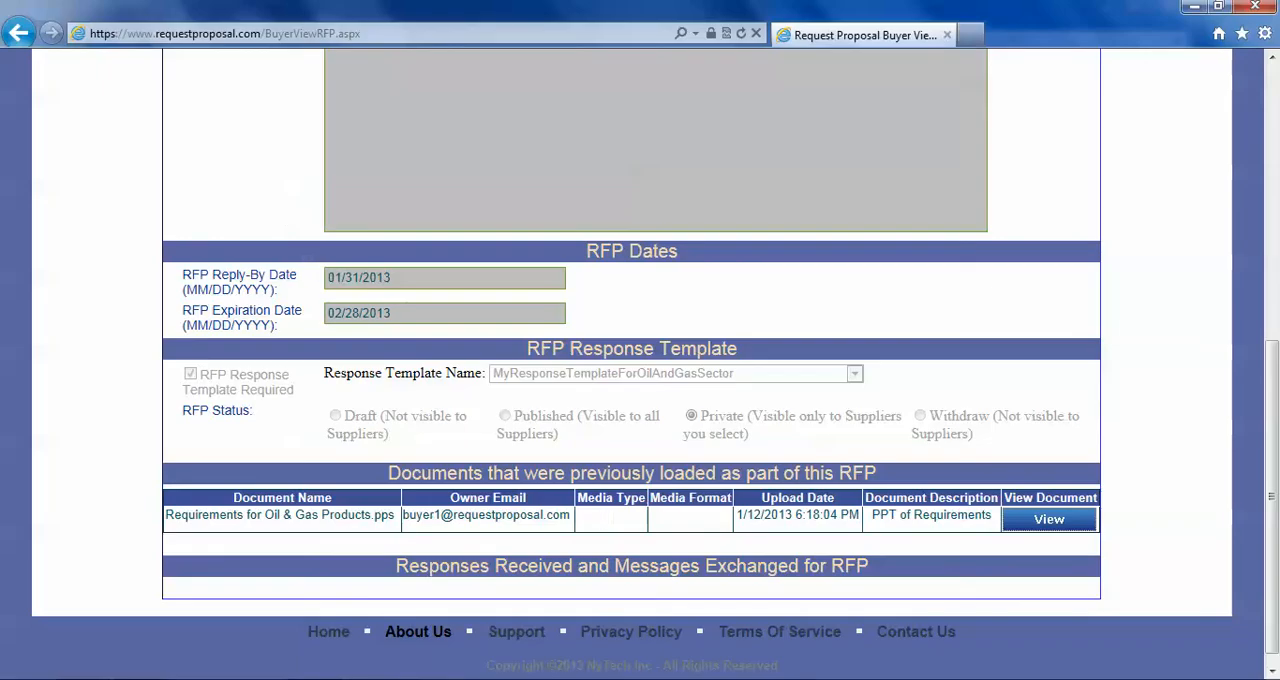
scroll(640, 364, up, 6)
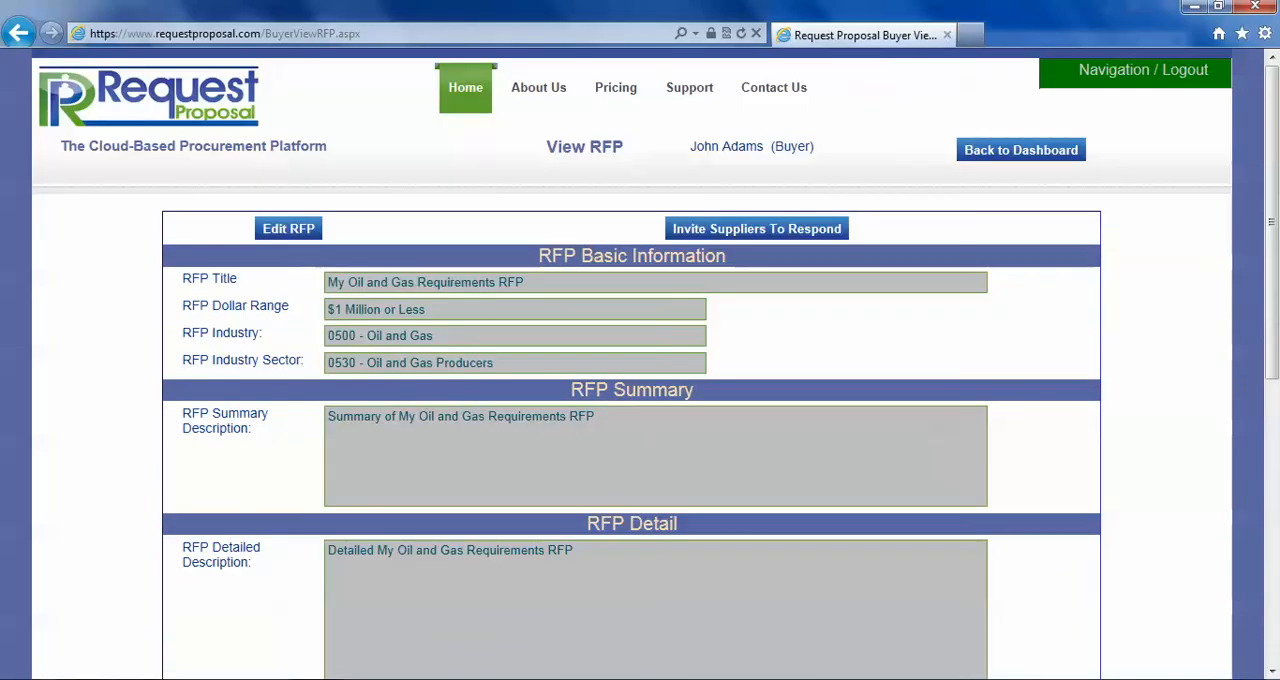